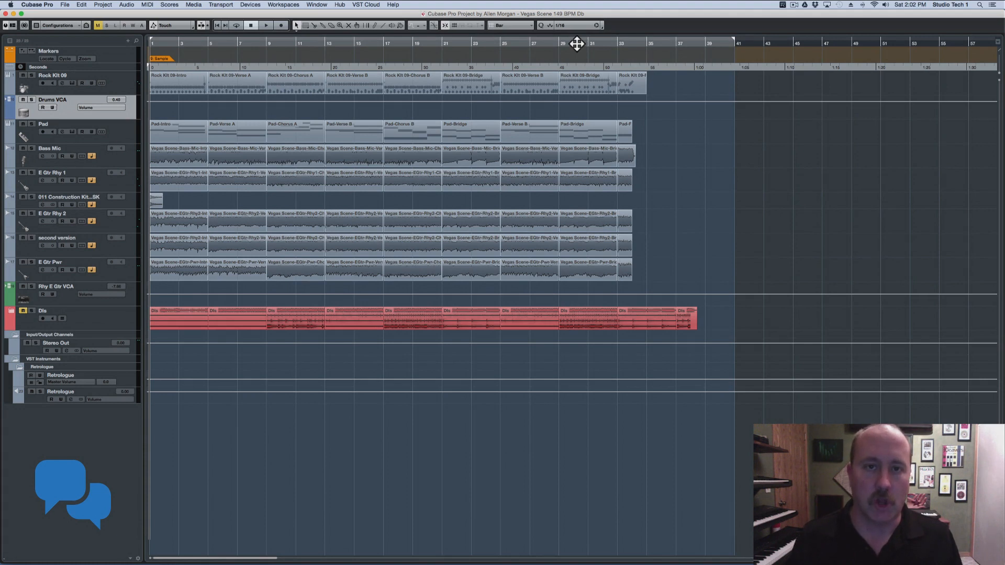
- Toggle the cycle from the ruler, leaving it on, and place the project cursor at bar 7
click(582, 41)
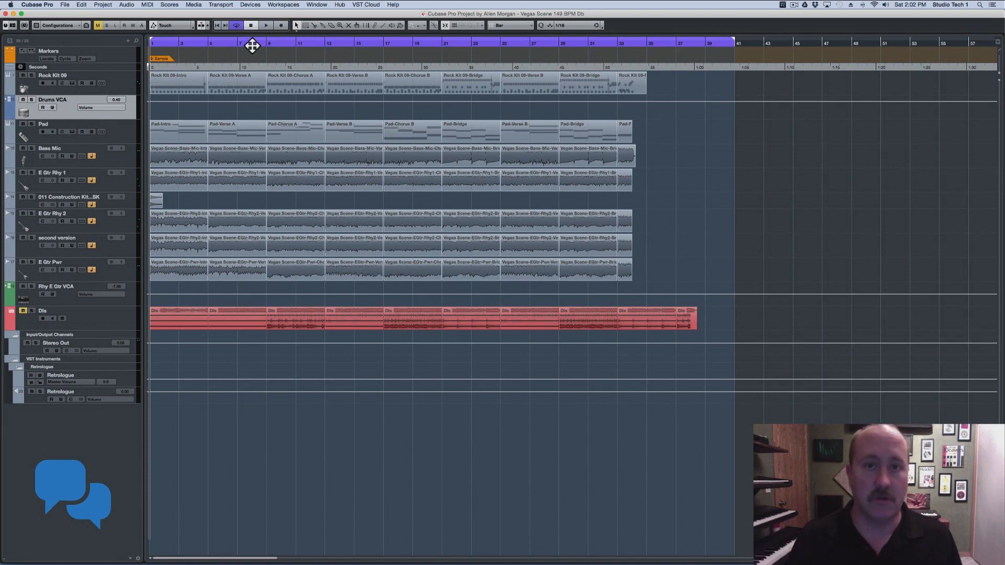
click(552, 42)
click(548, 41)
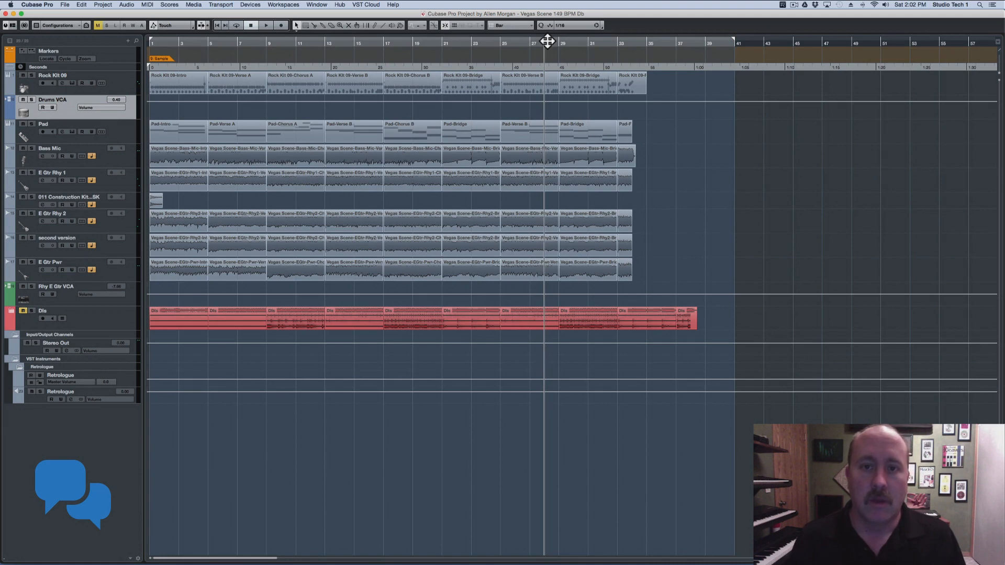
click(554, 42)
drag(548, 41, 494, 18)
key(period)
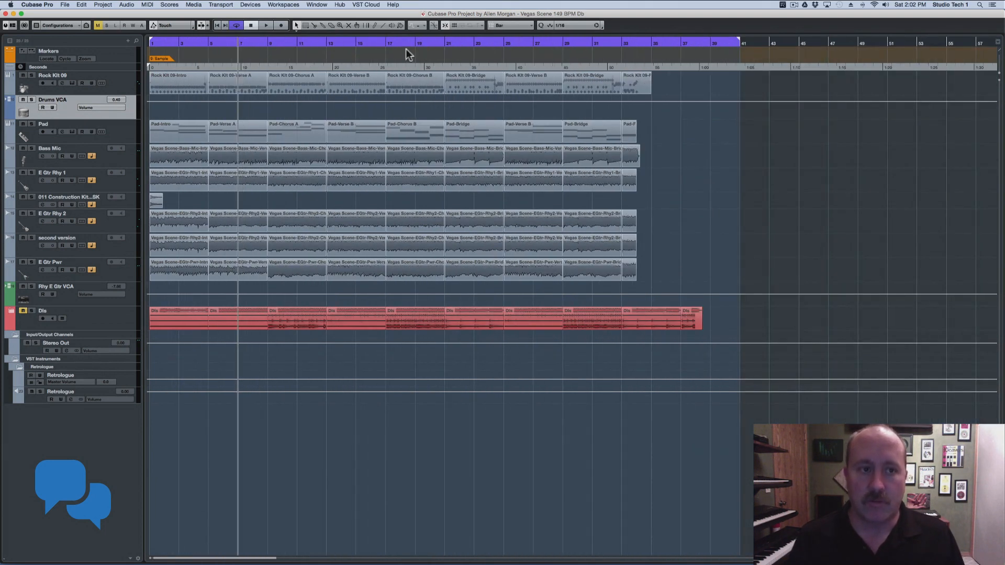
click(403, 42)
click(406, 43)
scroll(407, 43, right, 3)
scroll(406, 43, left, 3)
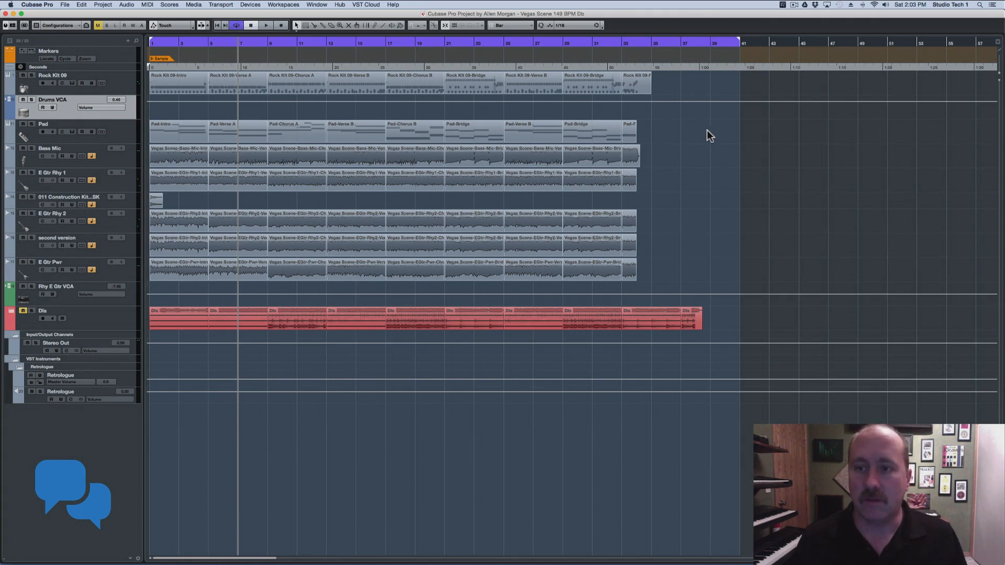
- Show the Racks zone and hide it again through the window layout setup
mouse_move(1004, 128)
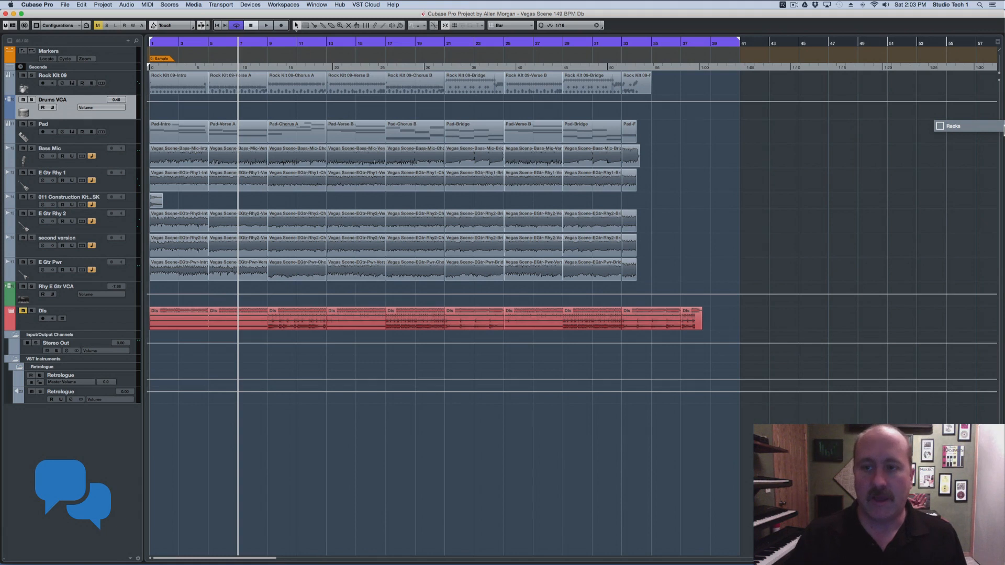
click(941, 127)
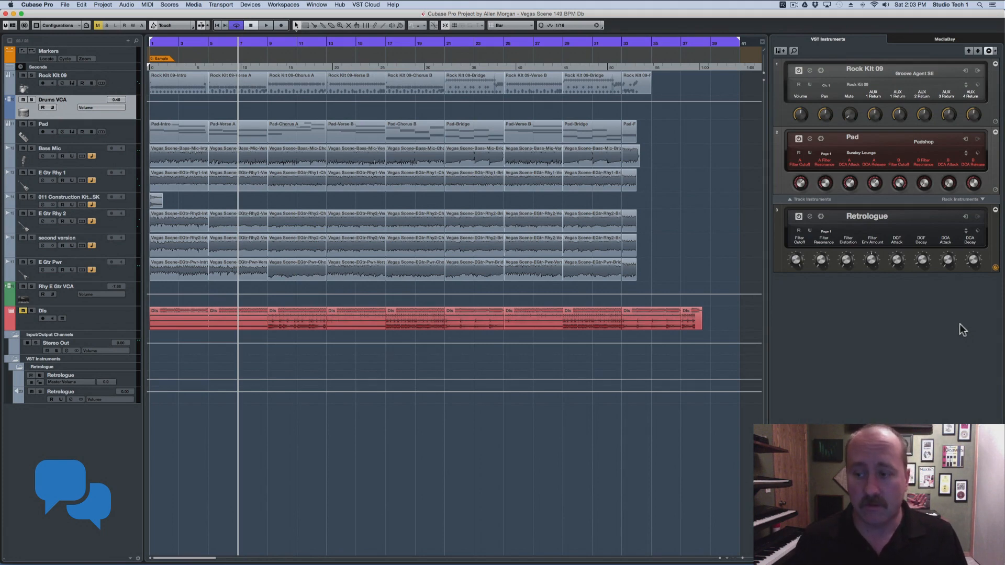
click(12, 26)
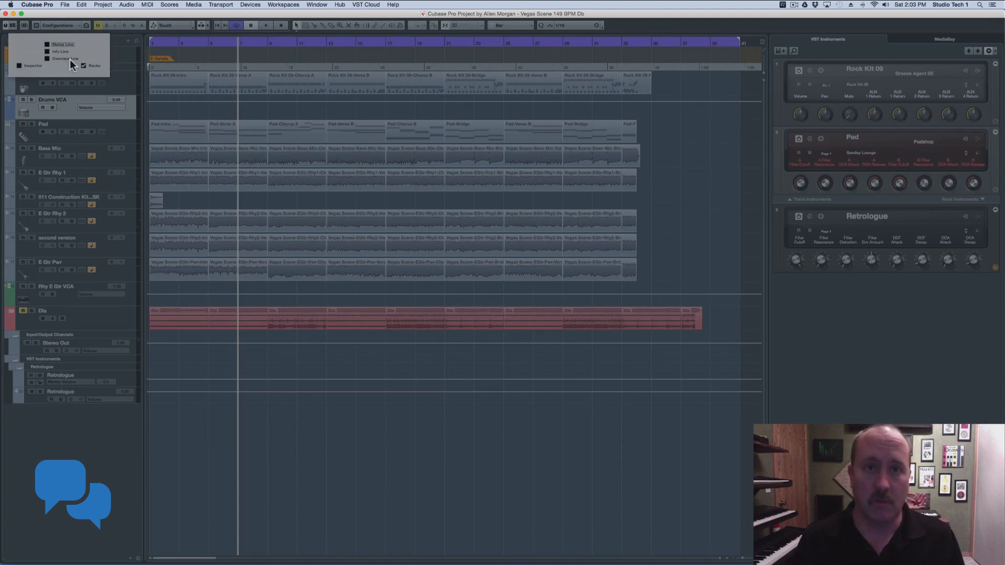
click(84, 65)
click(84, 65)
click(83, 65)
click(84, 66)
click(84, 65)
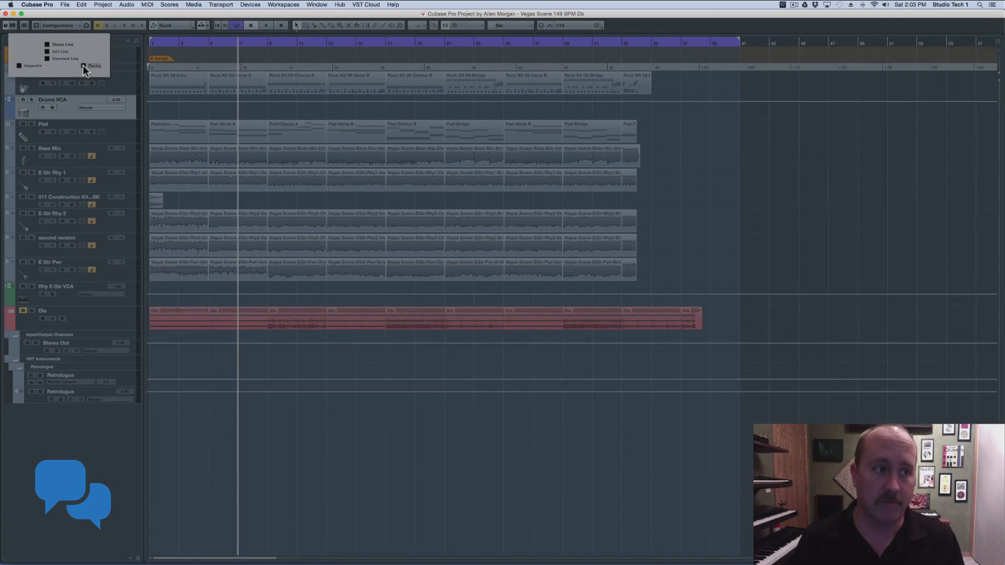
- Show the Racks zone and switch it from VST Instruments to MediaBay
click(1001, 231)
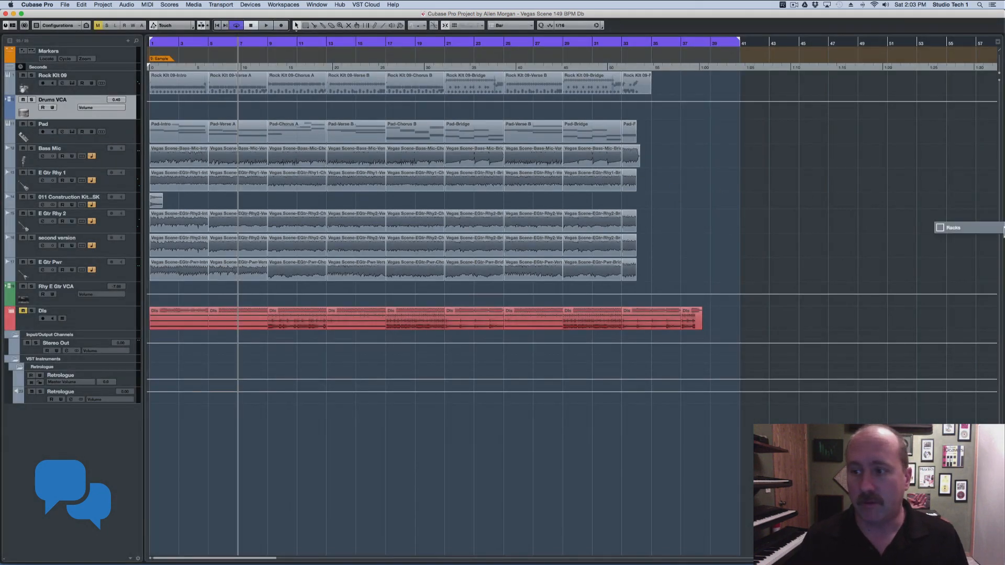
click(940, 227)
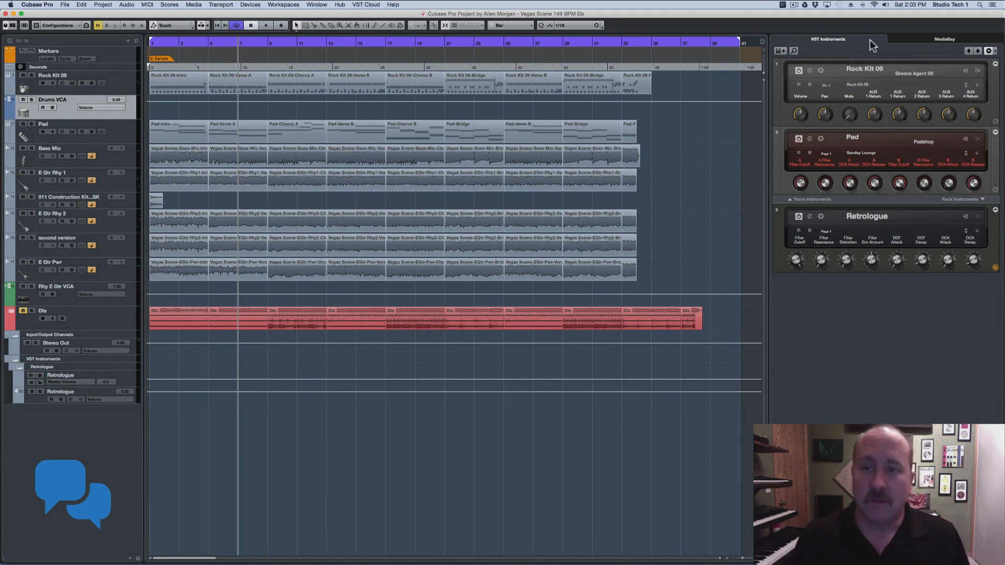
click(912, 37)
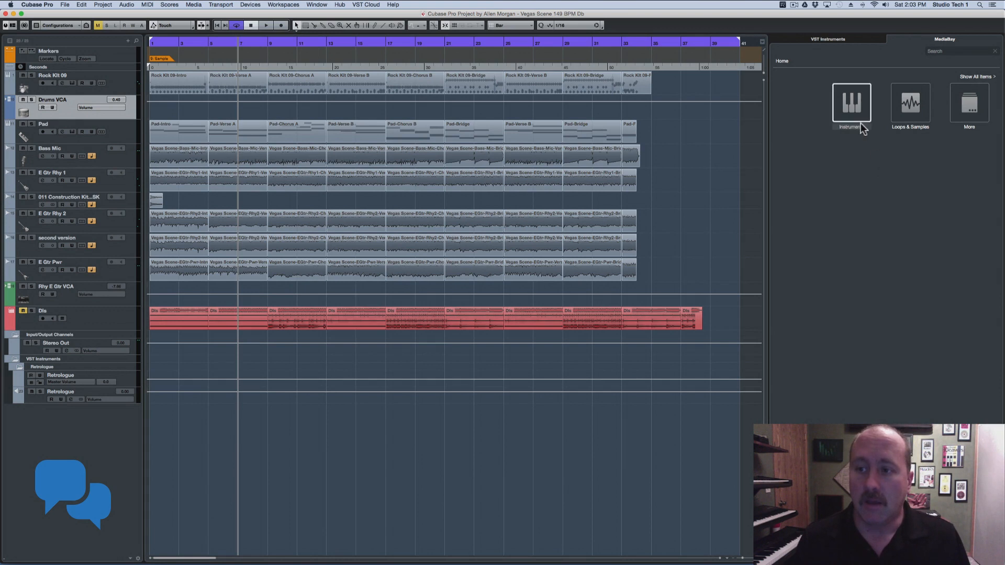
- Examine the Groove Agent, LoopMash and Padshop content among the MediaBay instruments and return to the MediaBay home
click(854, 104)
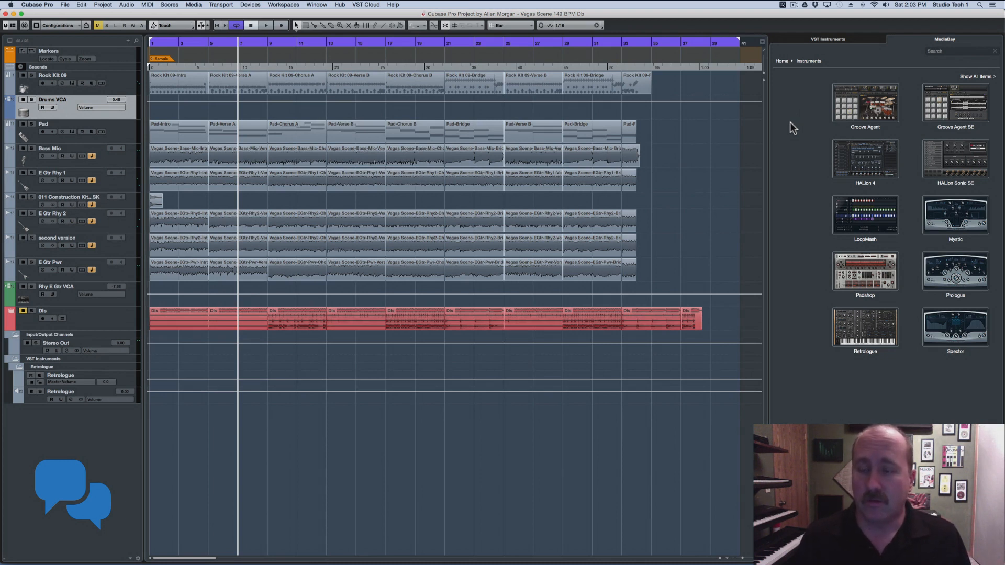
click(855, 109)
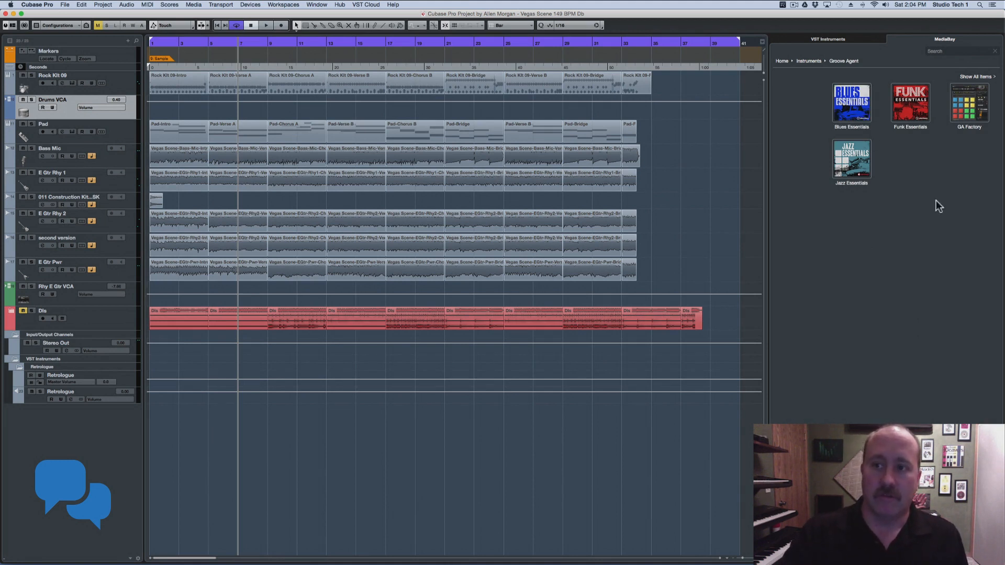
click(808, 61)
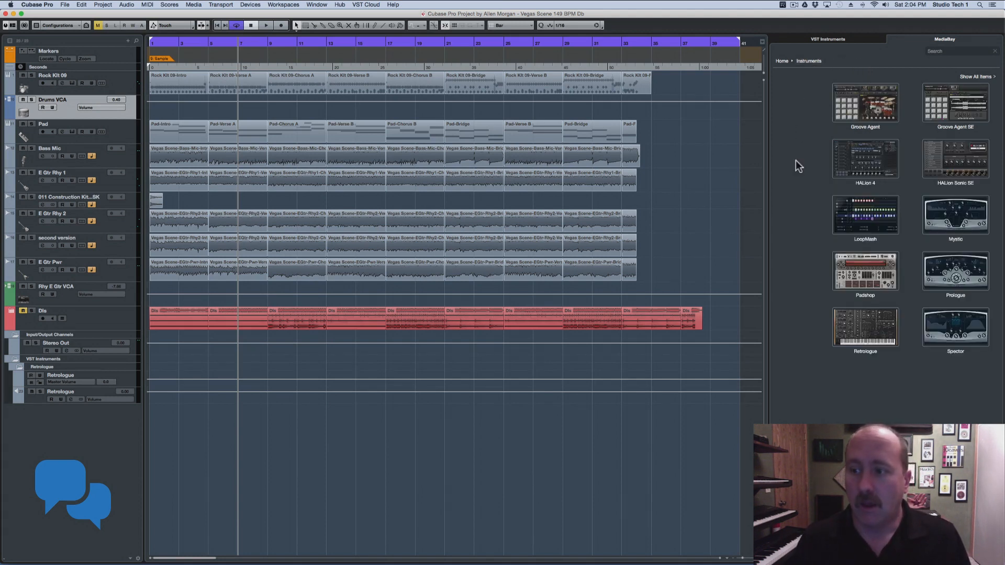
double_click(854, 205)
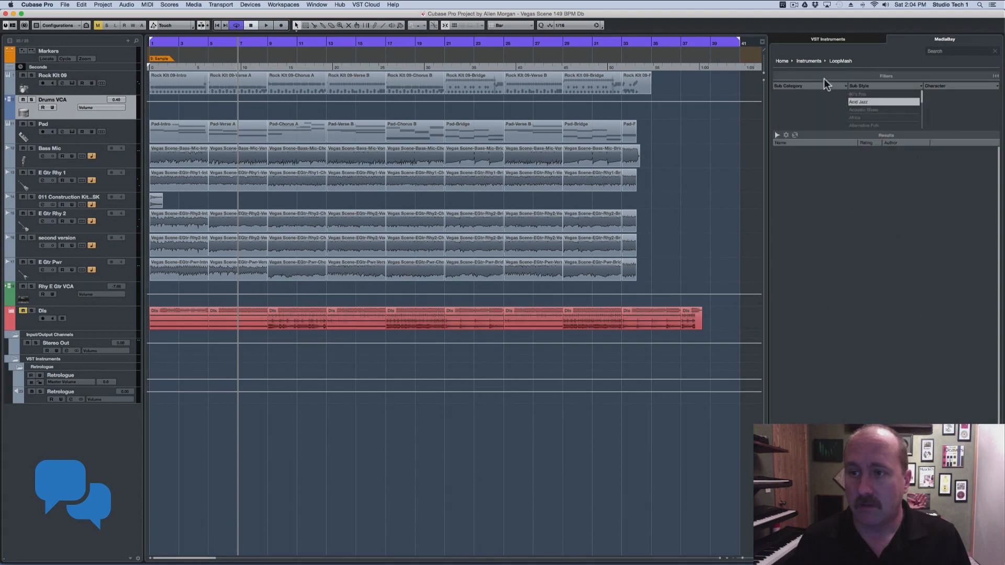
click(813, 62)
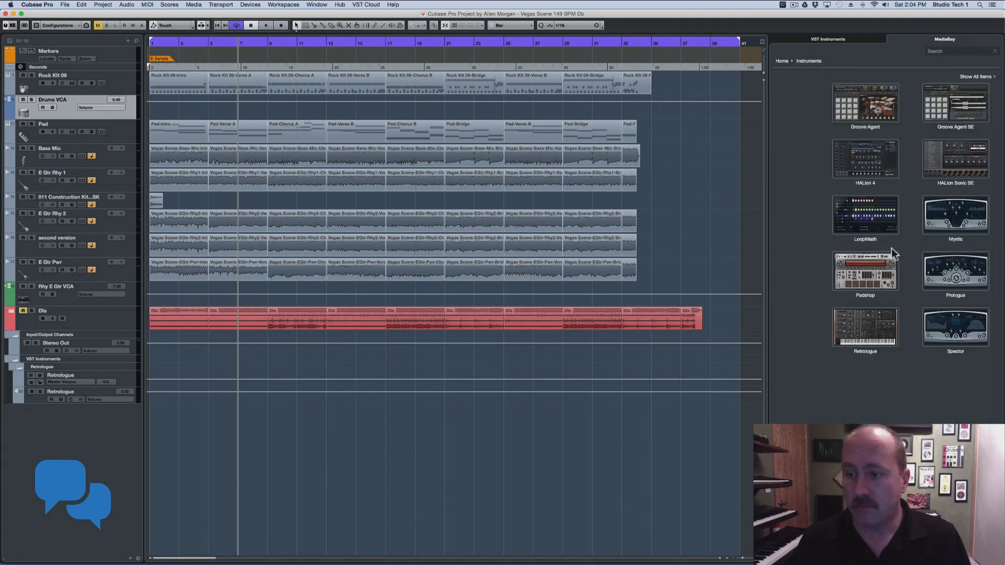
double_click(884, 274)
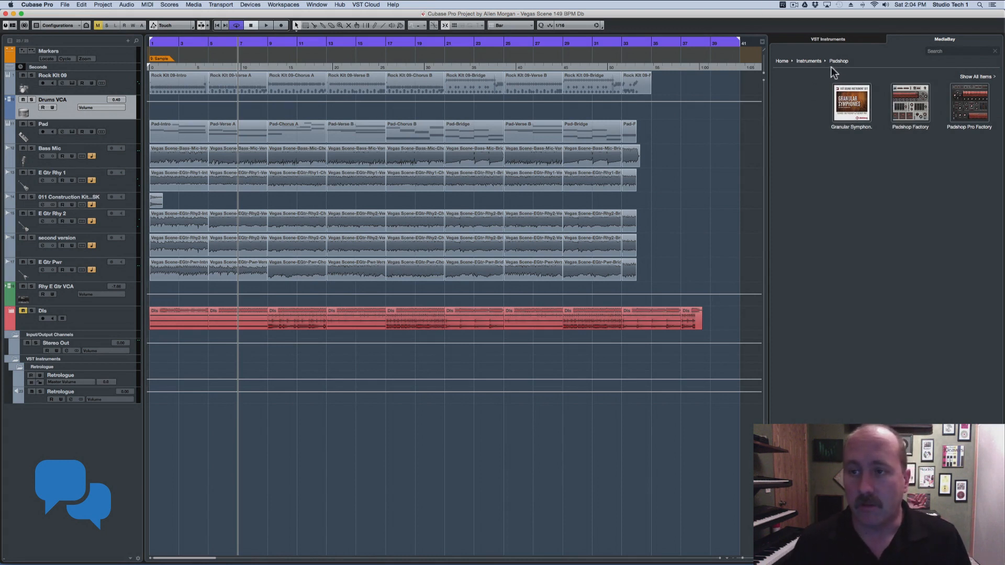
click(806, 61)
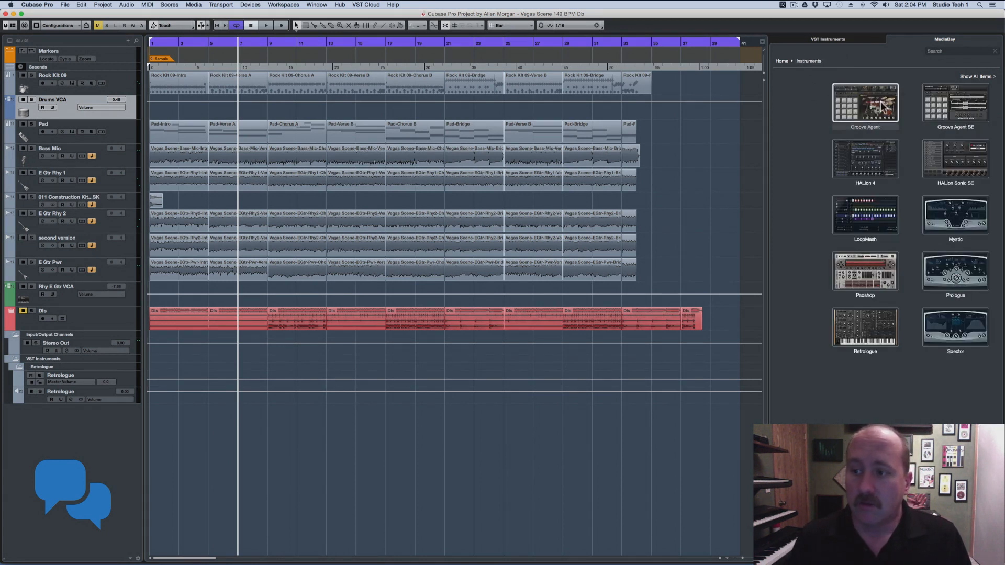
click(781, 61)
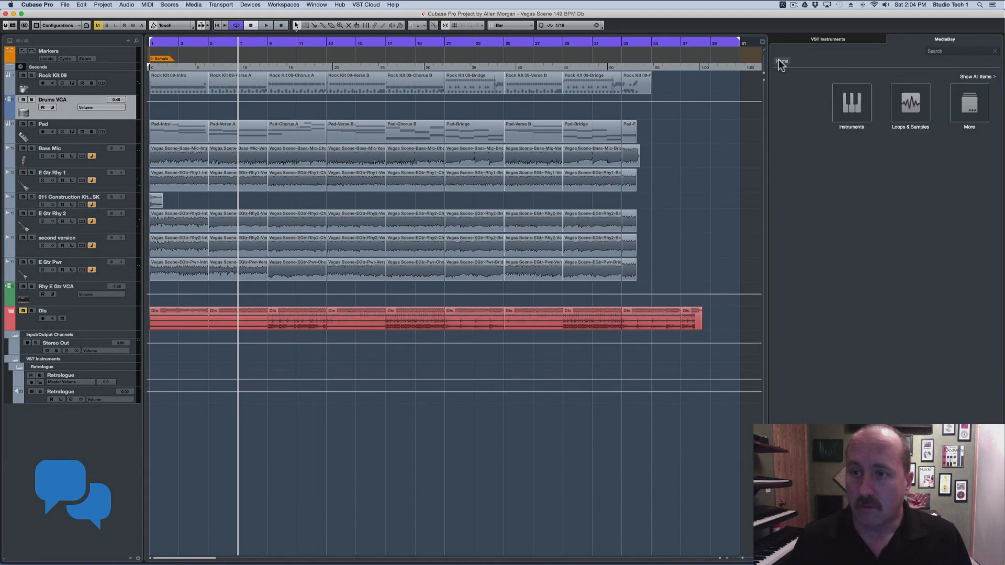
- Review the Loops & Samples and More categories in MediaBay and return to its home
click(909, 111)
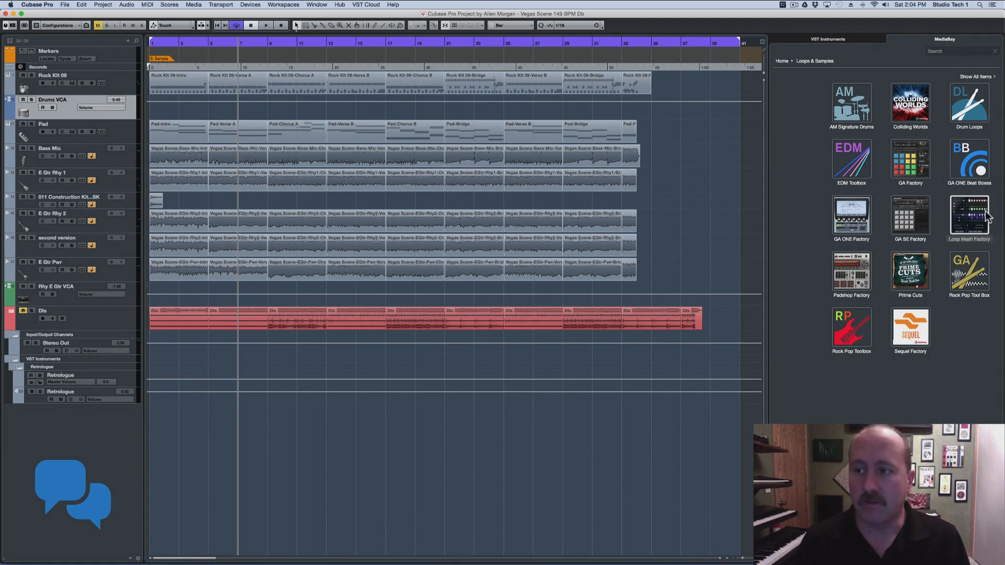
click(784, 61)
click(975, 110)
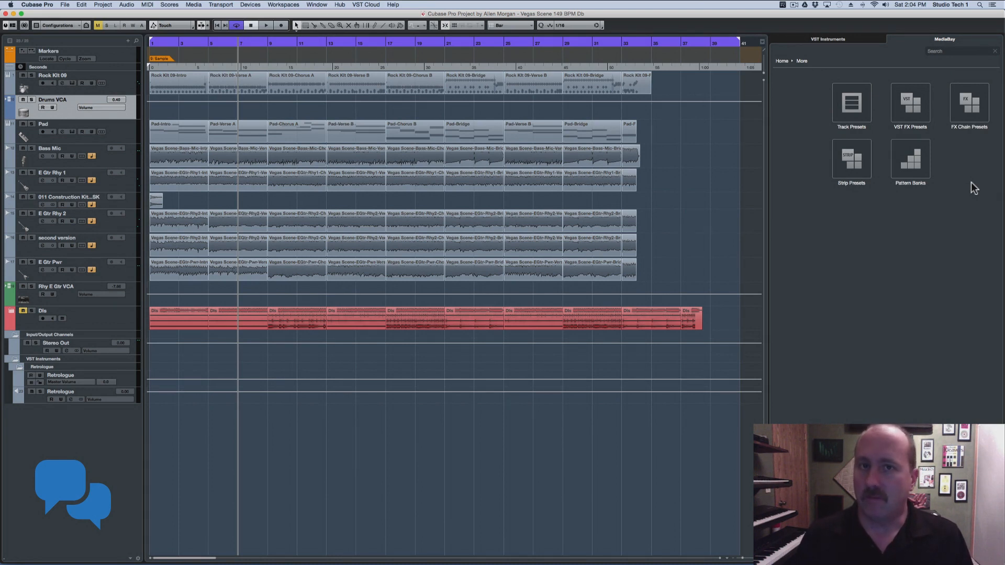
click(782, 61)
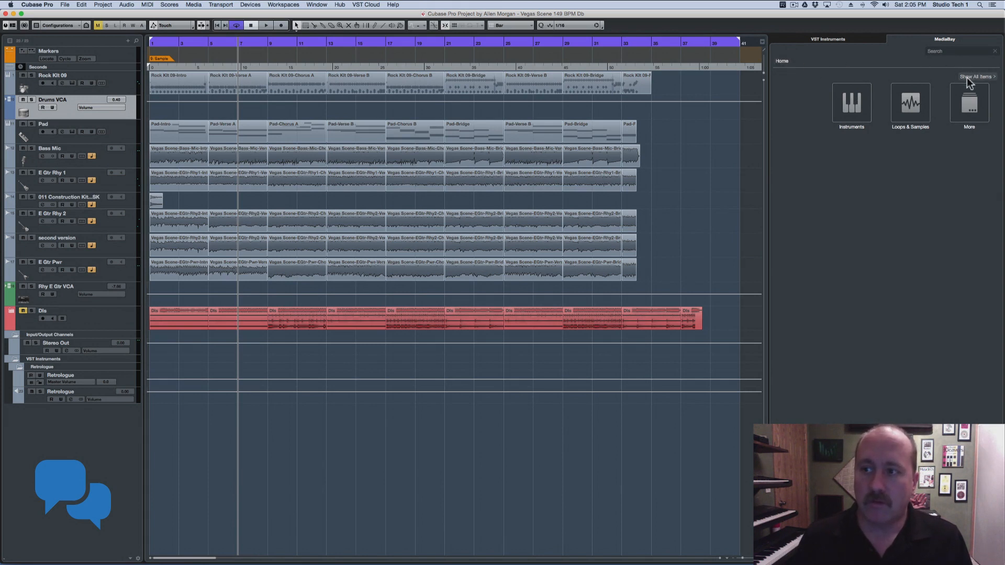
- List all MediaBay items and insert the 013 Construction Kit 04 SK loop on a new track below the last track, near bar 8
click(968, 78)
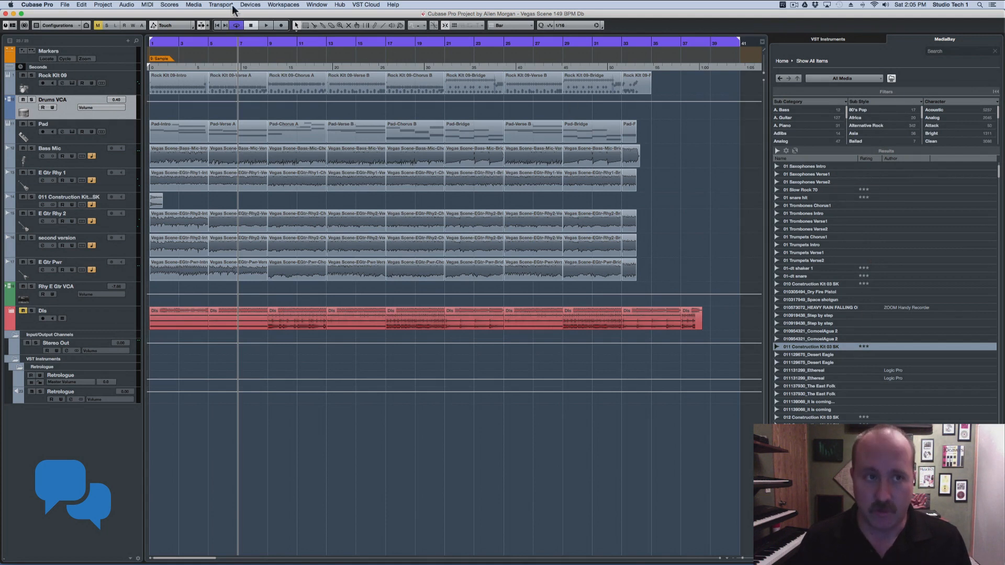
click(194, 4)
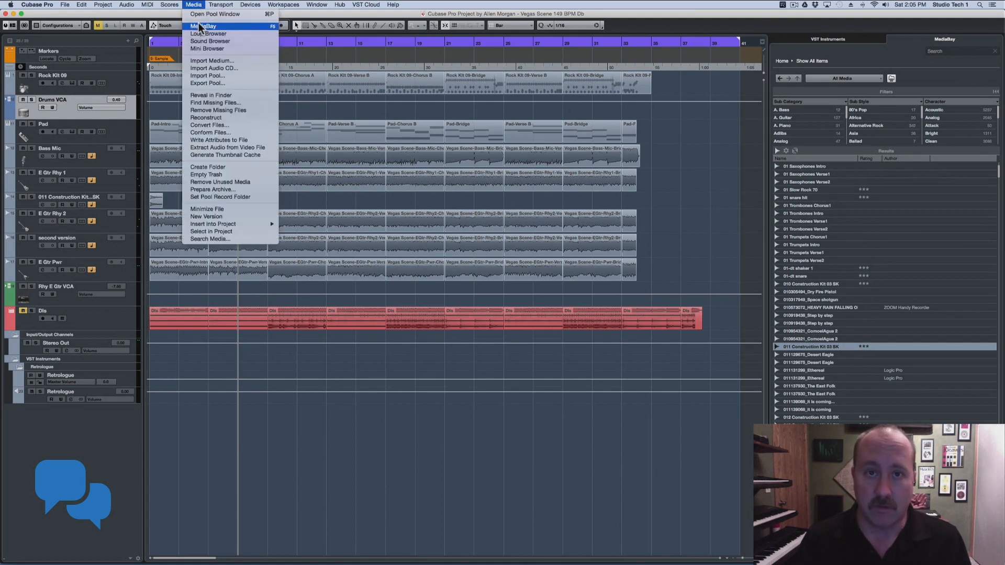
click(706, 189)
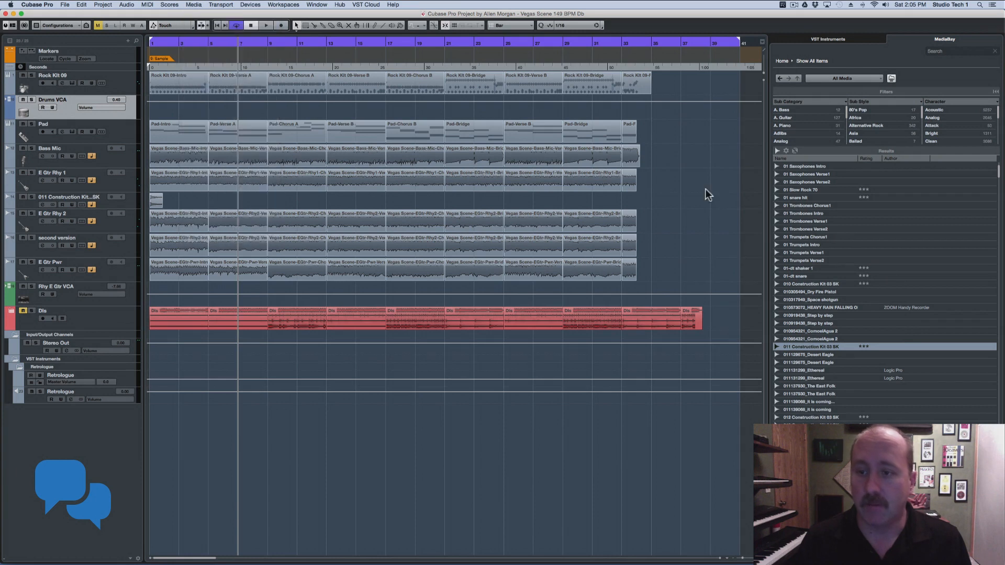
click(803, 231)
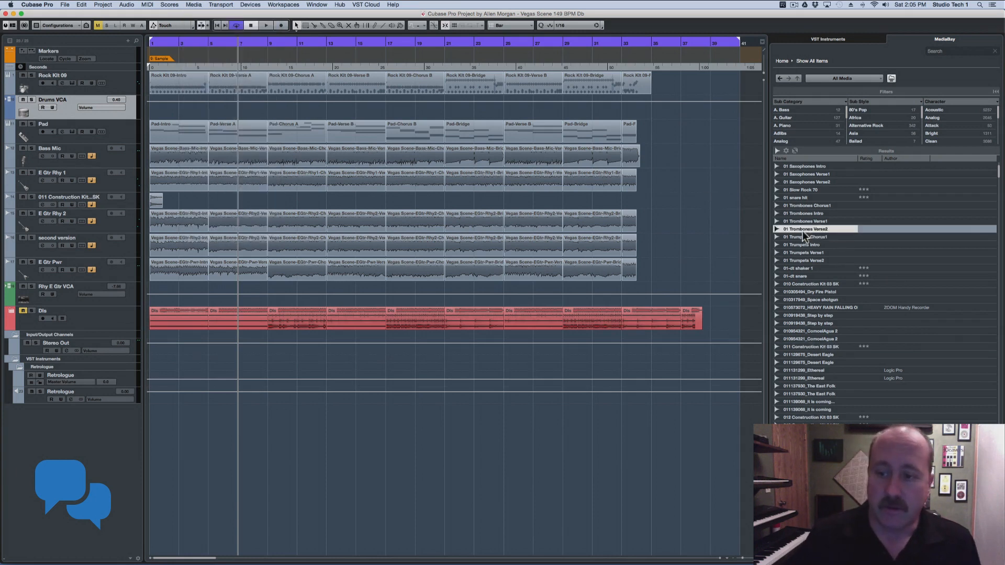
click(801, 426)
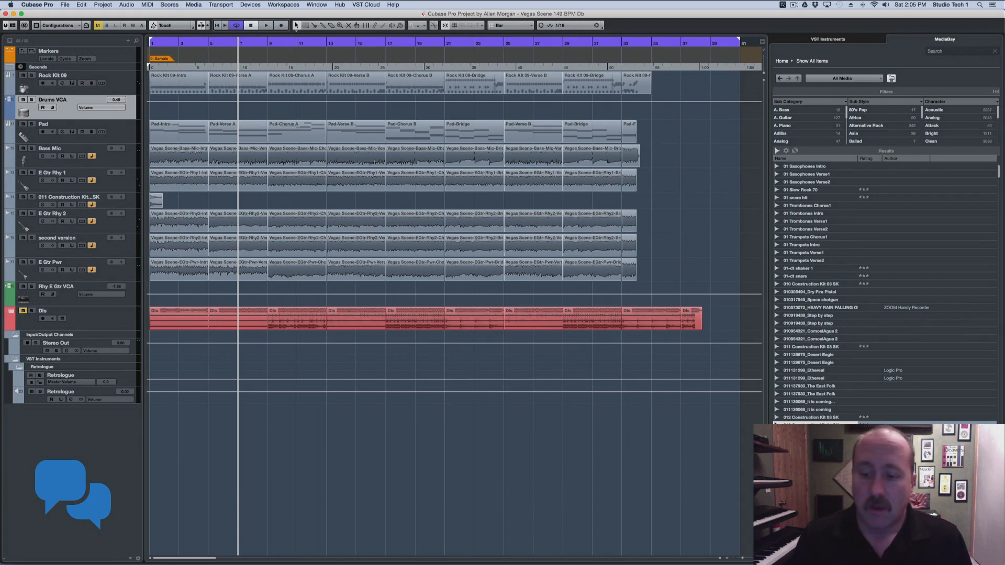
scroll(885, 293, down, 3)
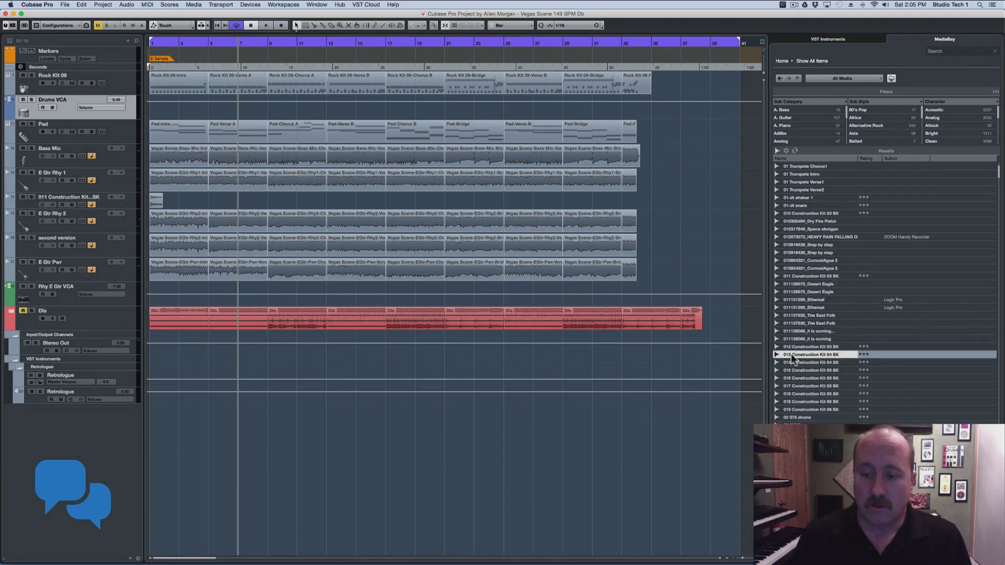
drag(793, 354, 253, 411)
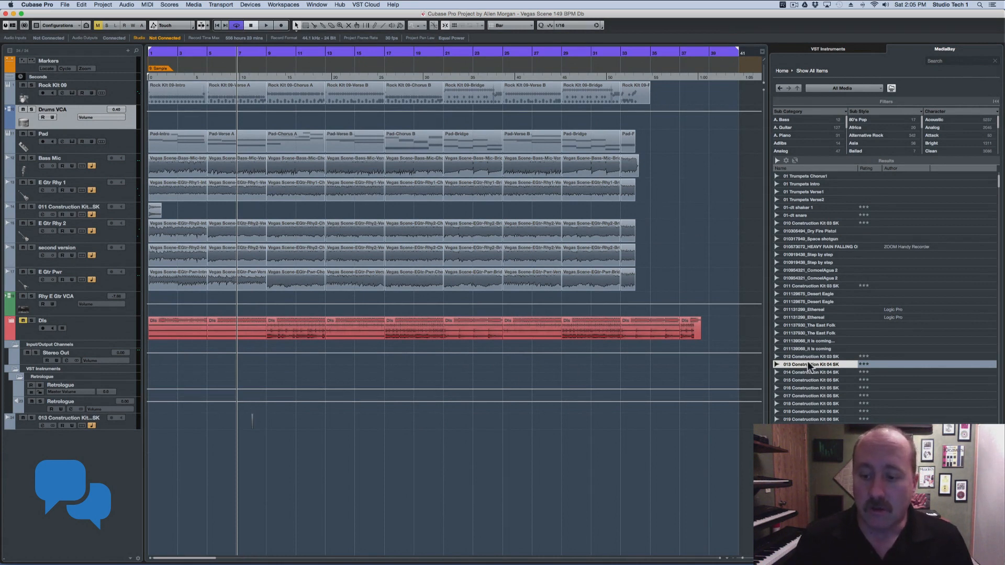
- Insert the 013 Construction Kit 04 SK loop as a new track between E Gtr Rhy 2 and second version, and select it
drag(807, 362, 96, 244)
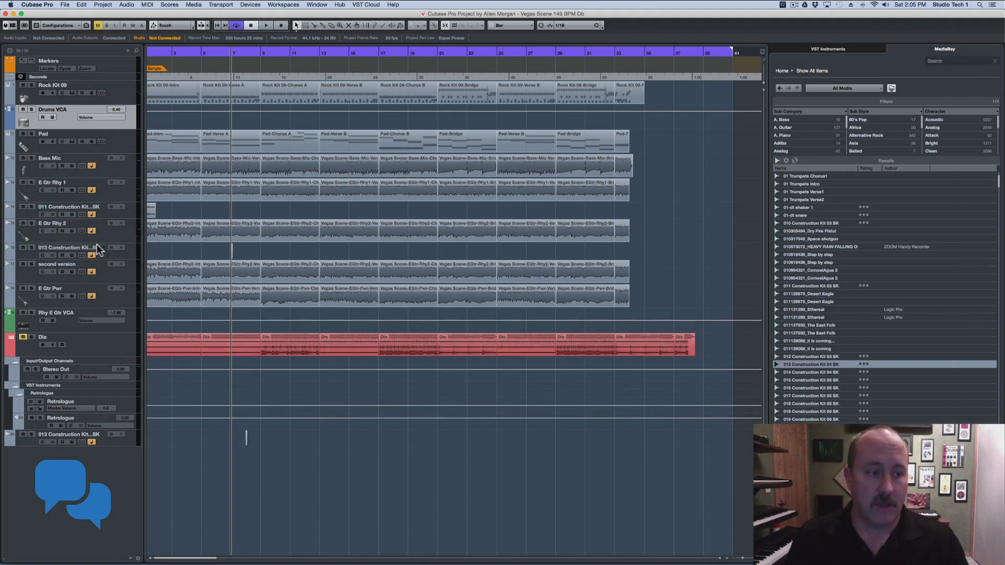
click(131, 249)
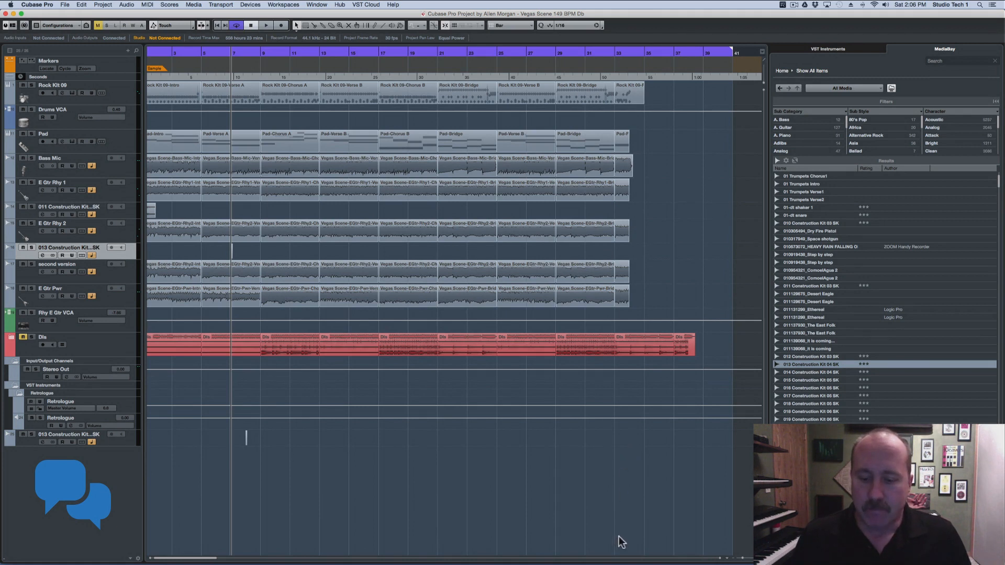
- Hide the Racks zone and show the Chord Pads zone in the project window
right_click(956, 323)
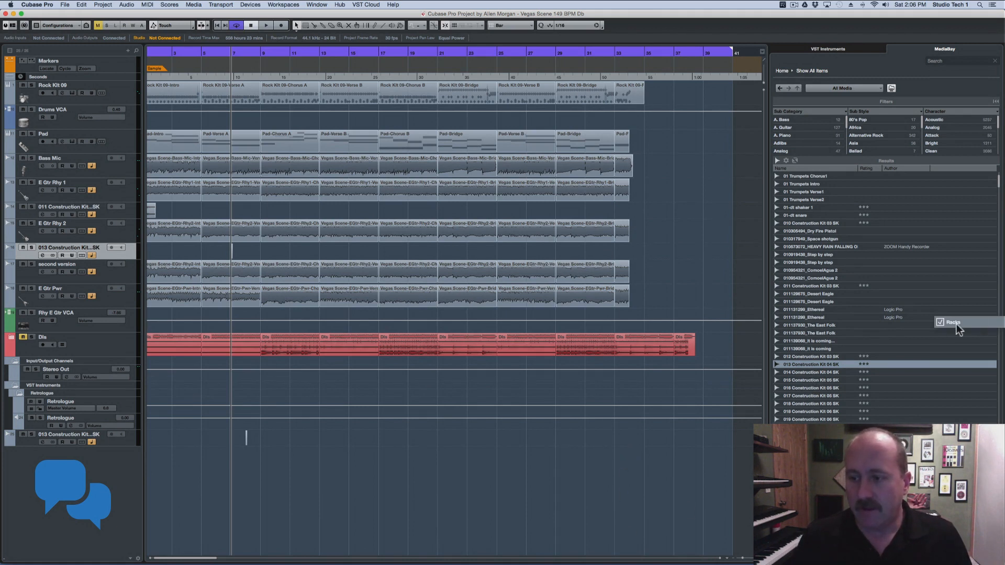
click(941, 323)
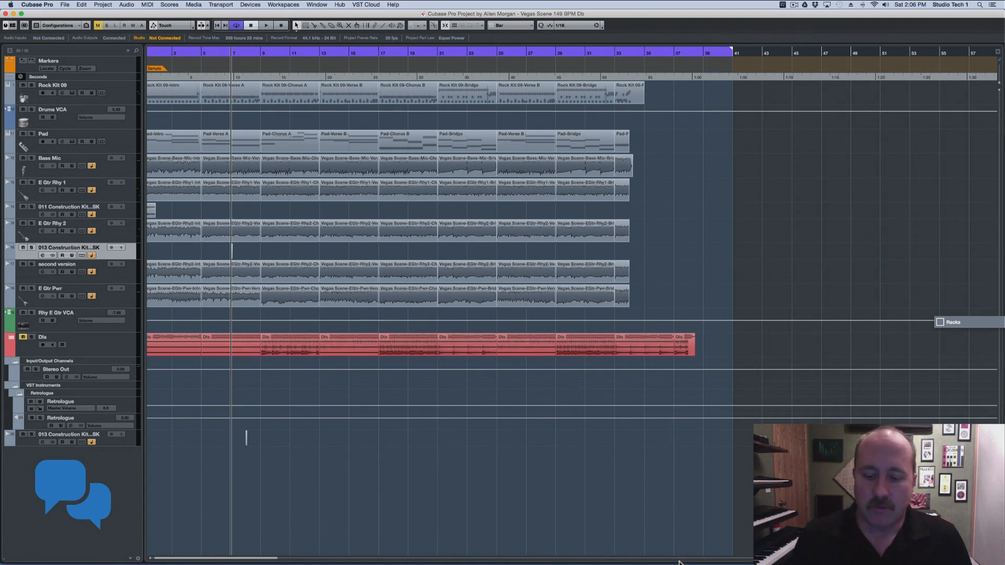
mouse_move(680, 556)
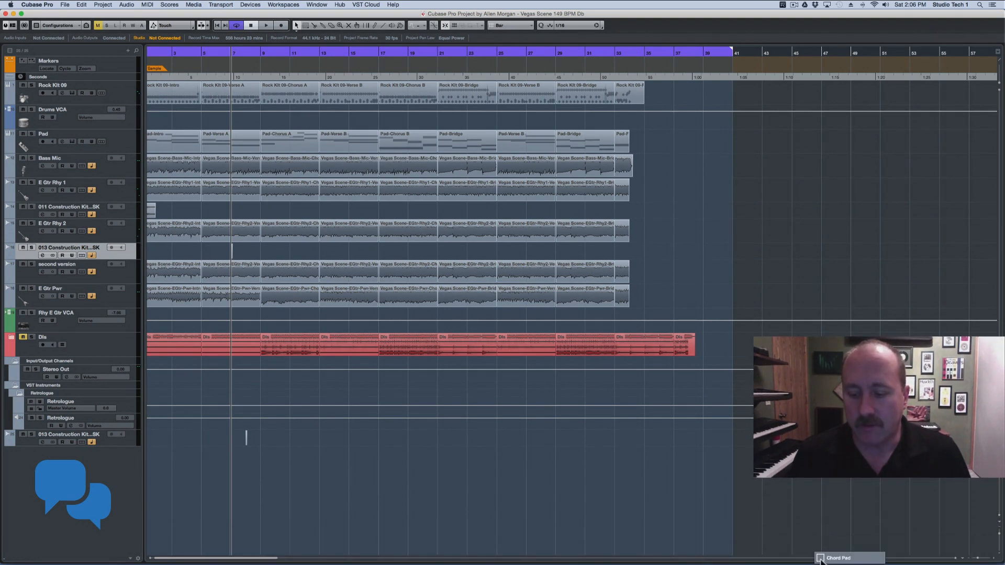
click(820, 559)
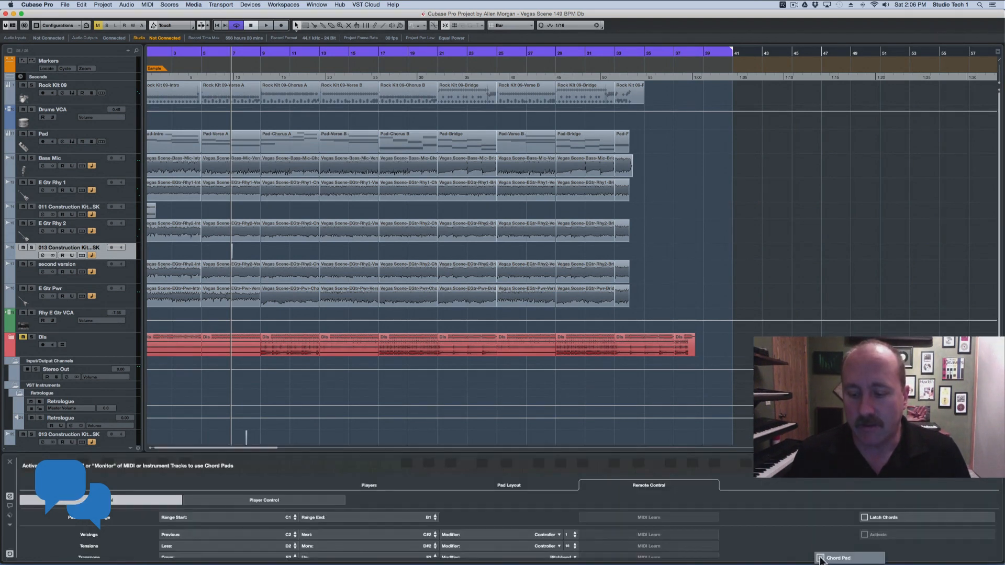
- Review the Pad Layout and Players settings of the Chord Pads
click(511, 486)
click(374, 485)
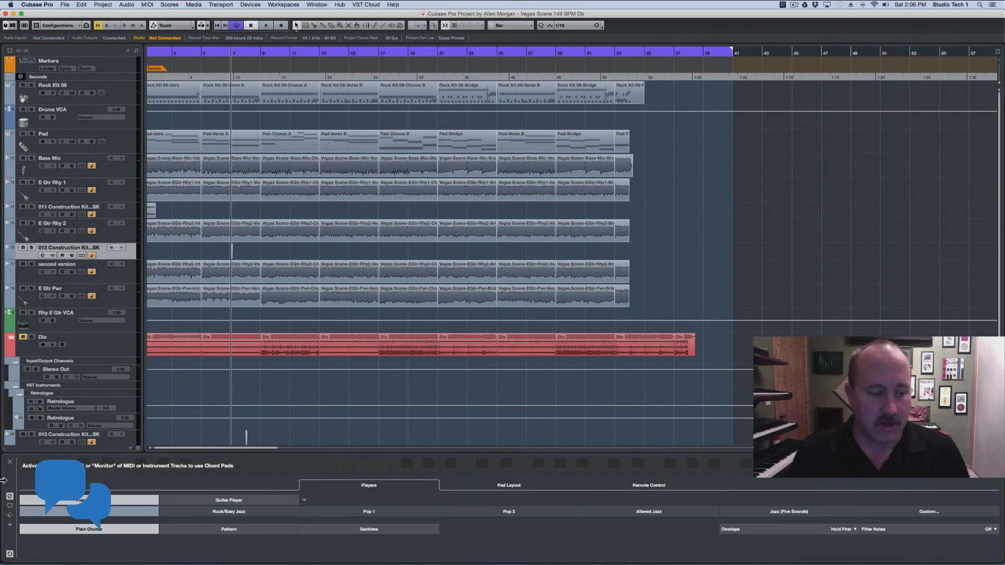
click(9, 498)
click(9, 497)
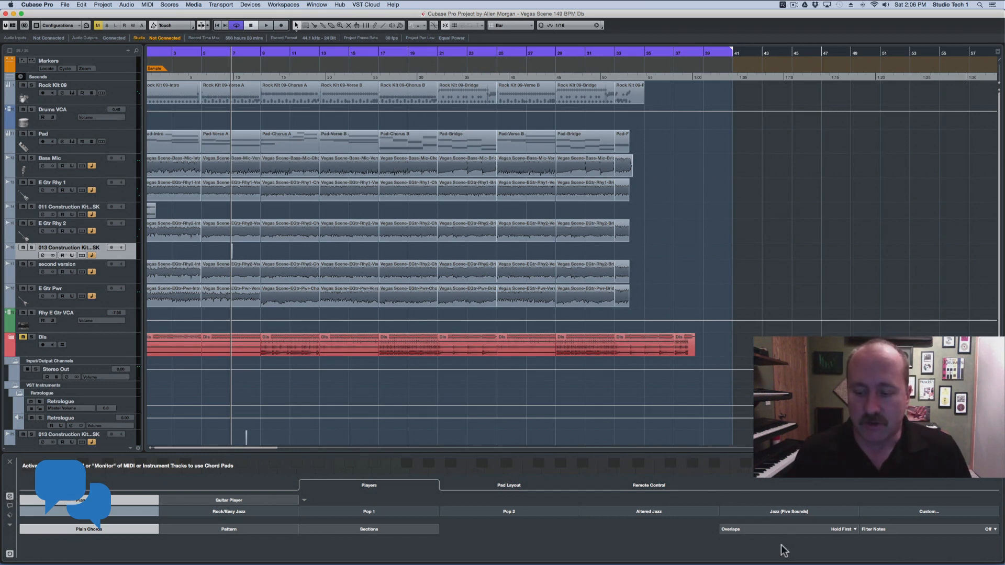
- Hide the Chord Pads zone and show the Inspector in the project window
right_click(784, 562)
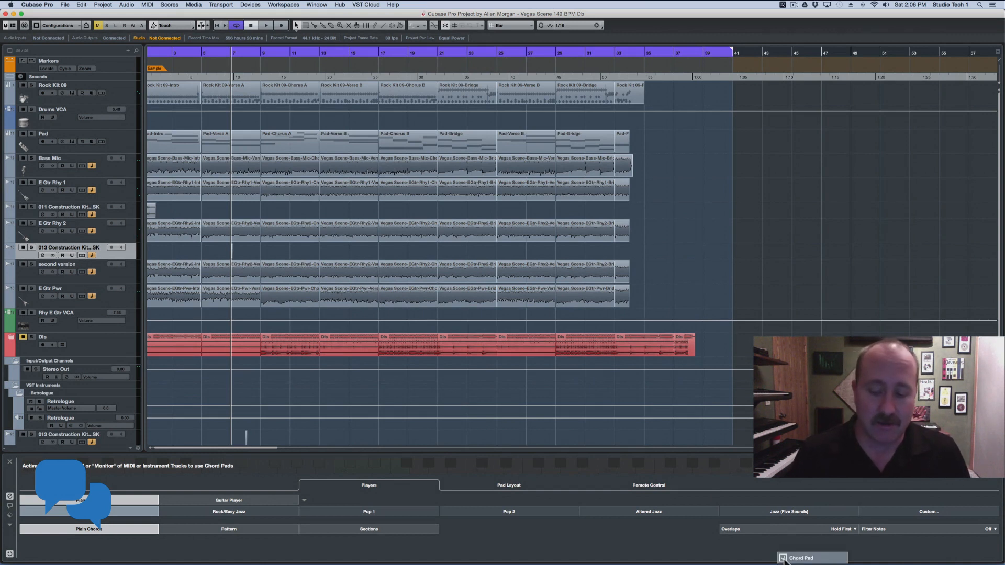
click(784, 558)
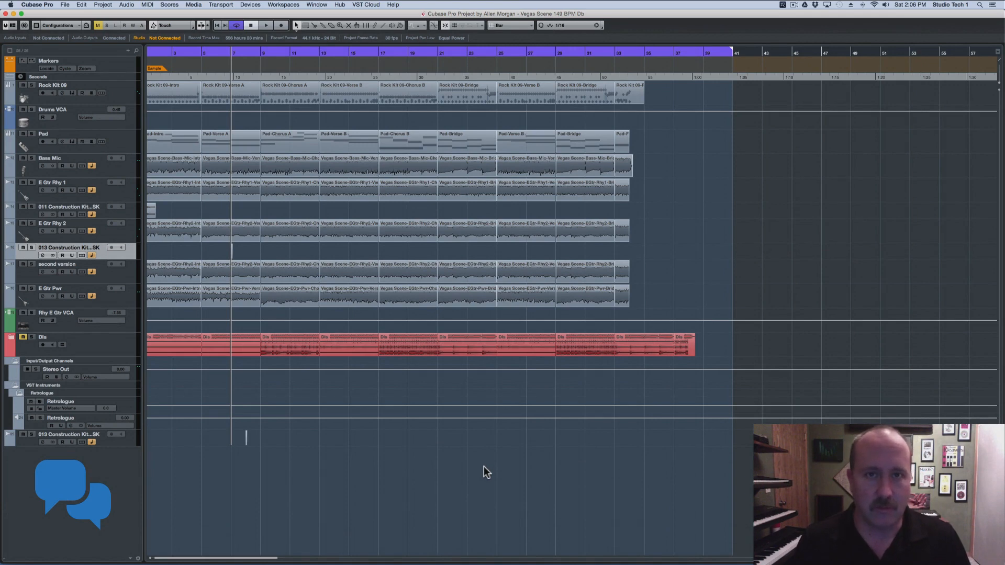
right_click(4, 166)
click(5, 169)
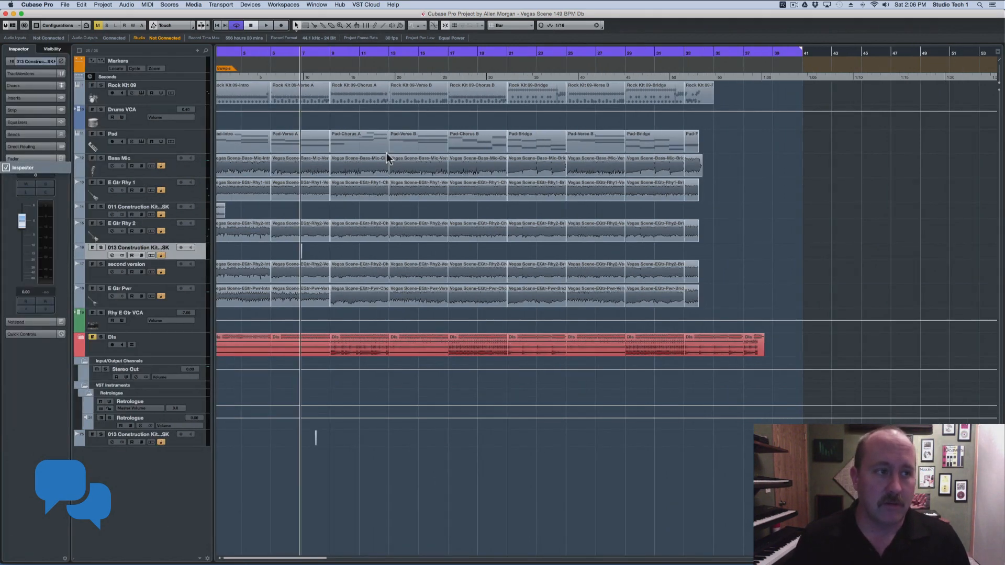
- Show the Info Line and the Overview Line in the project window
right_click(616, 21)
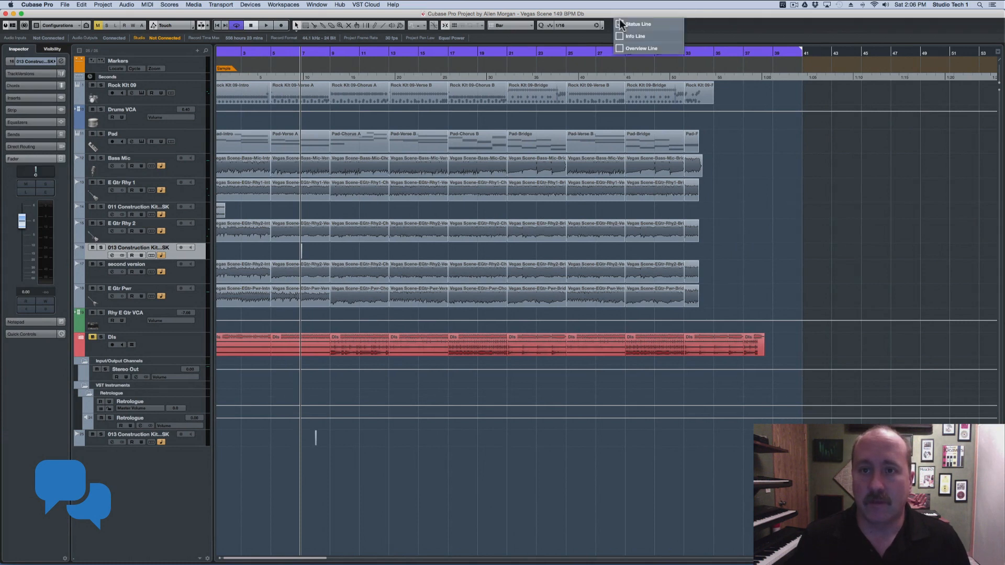
click(620, 37)
click(620, 48)
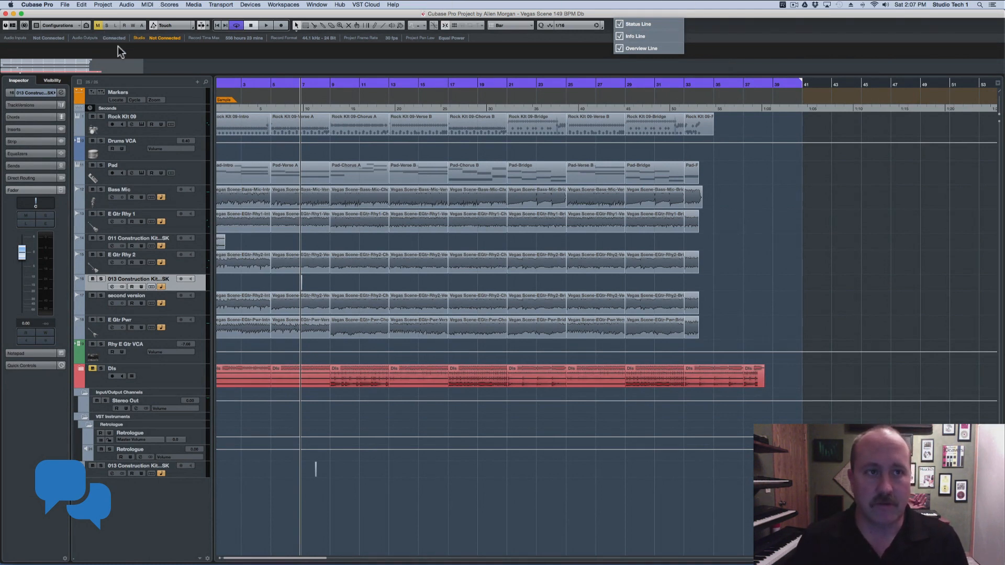
- Show the Racks zone through the window layout setup
click(6, 25)
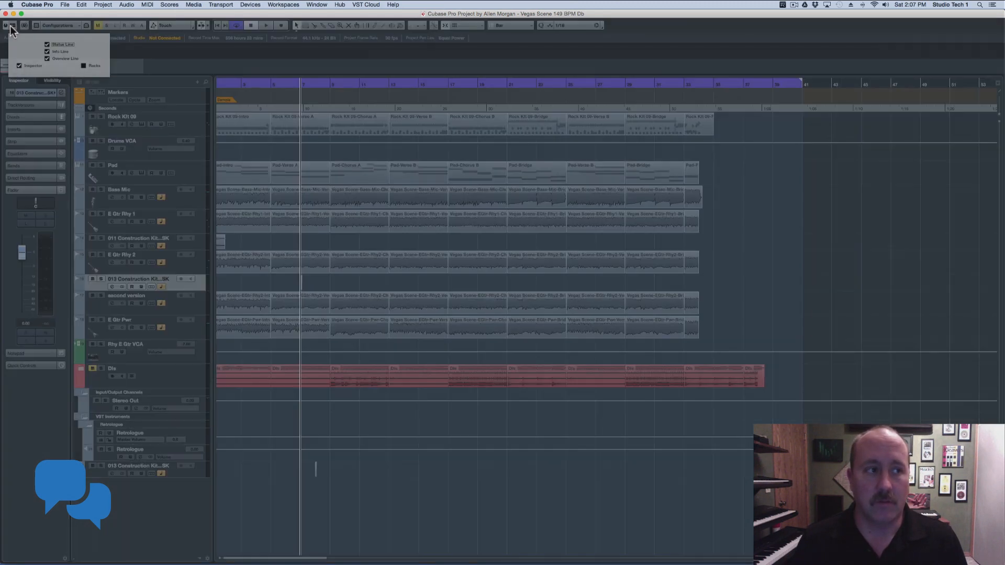
click(9, 26)
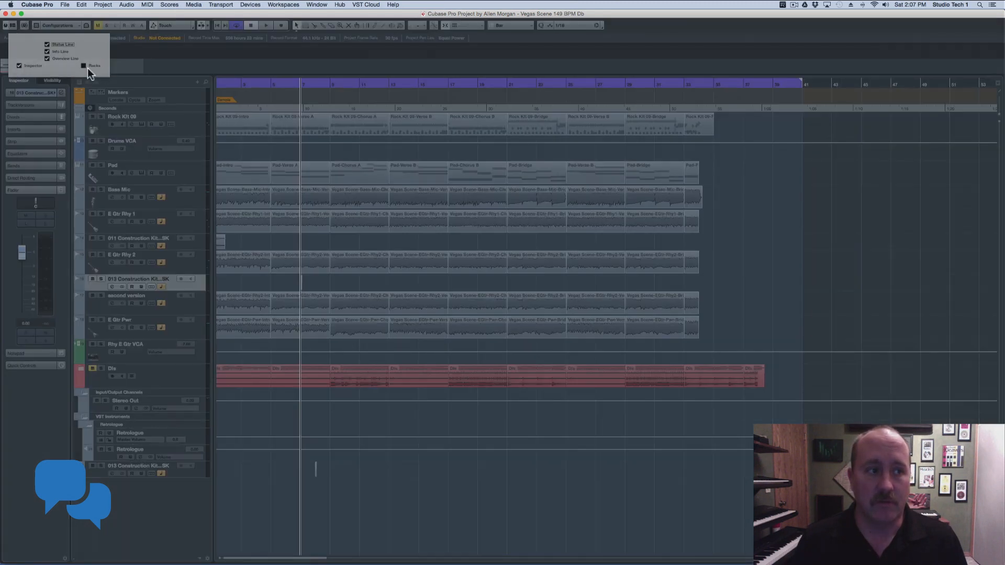
click(85, 66)
click(745, 167)
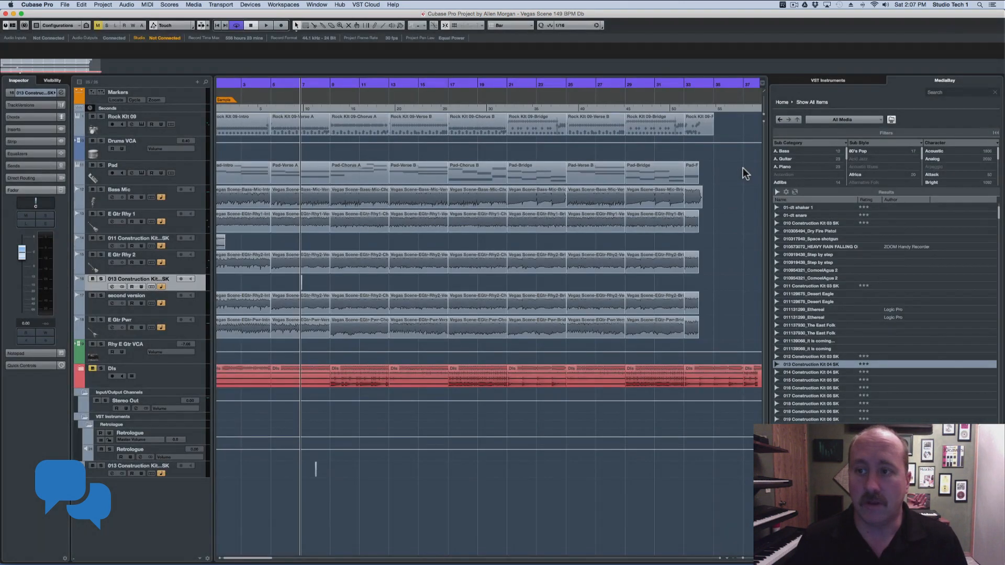
- Display the VST Instruments rack and view the Retrologue instrument's editor, closing it again
click(841, 81)
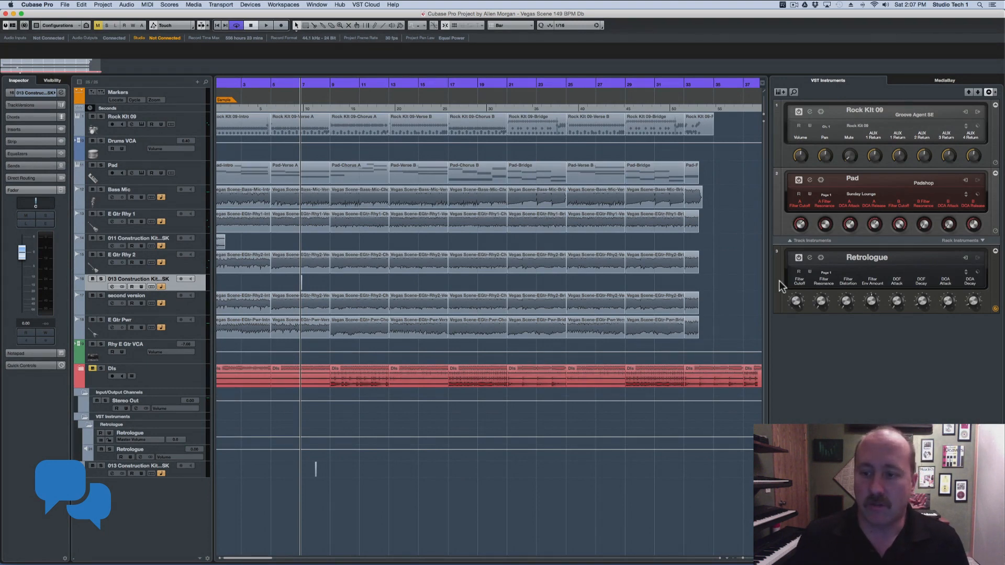
click(810, 259)
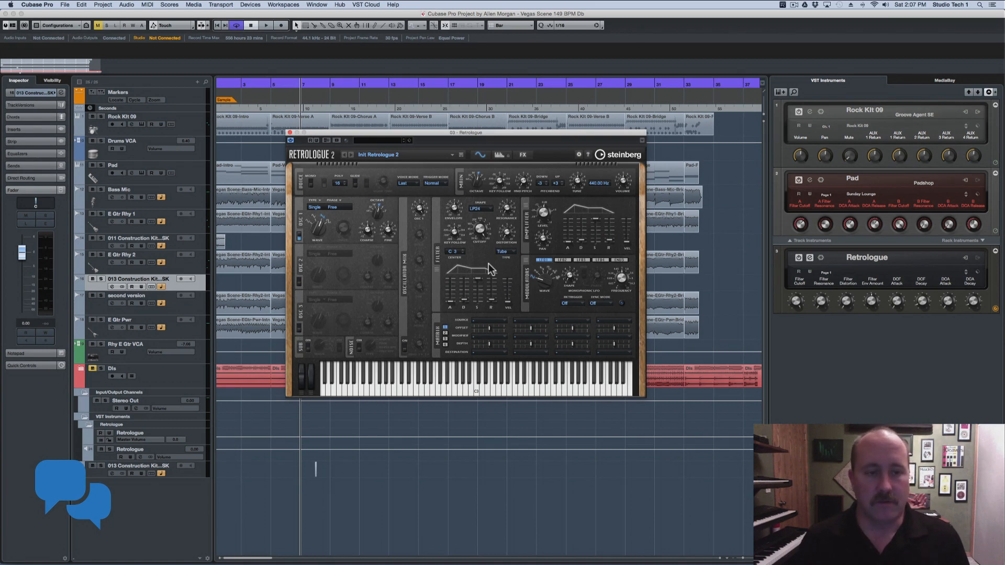
click(290, 134)
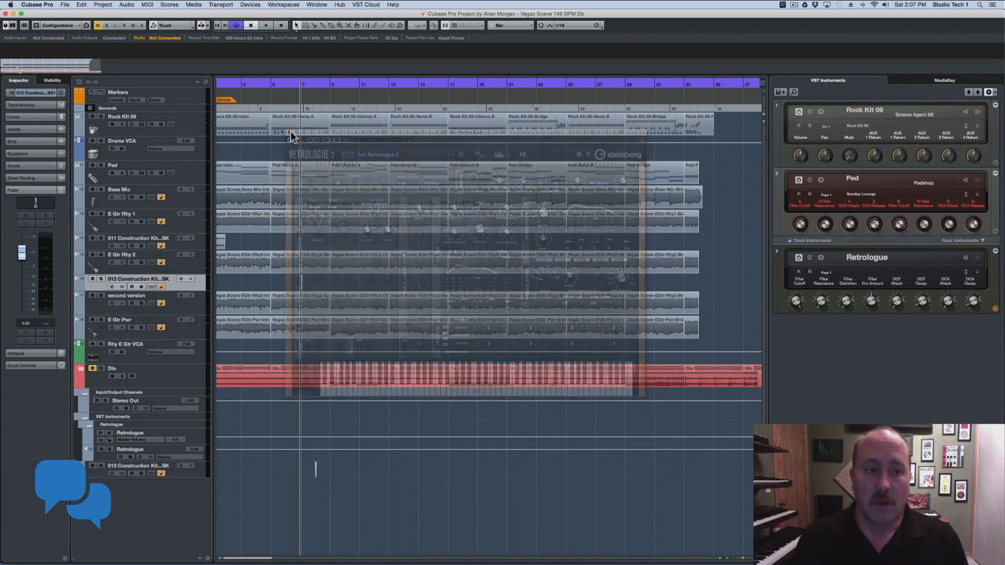
- Browse MediaBay's Instruments category down to Retrologue 2 Factory, go back to its home, and return to the VST Instruments rack
click(922, 84)
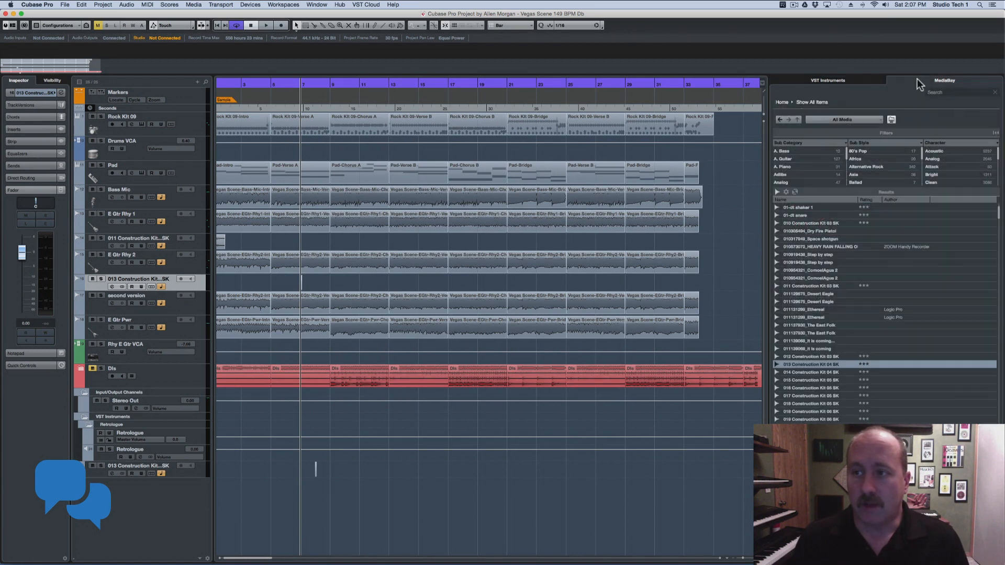
click(782, 102)
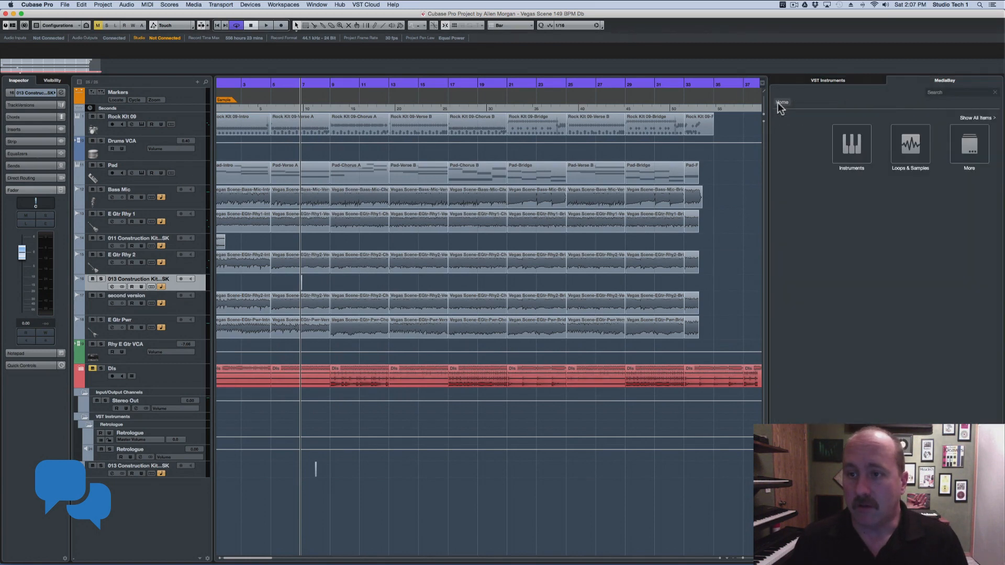
click(910, 144)
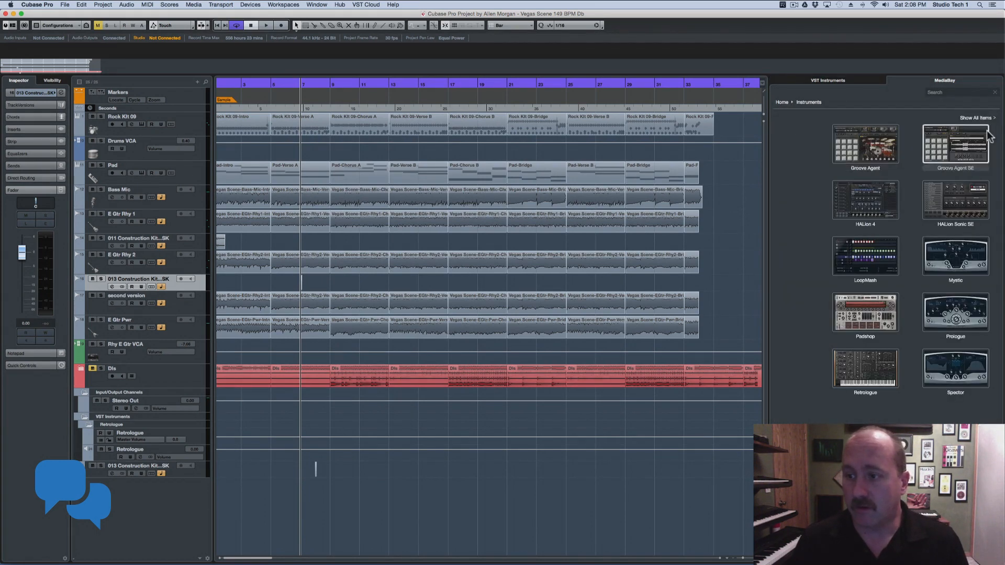
click(873, 358)
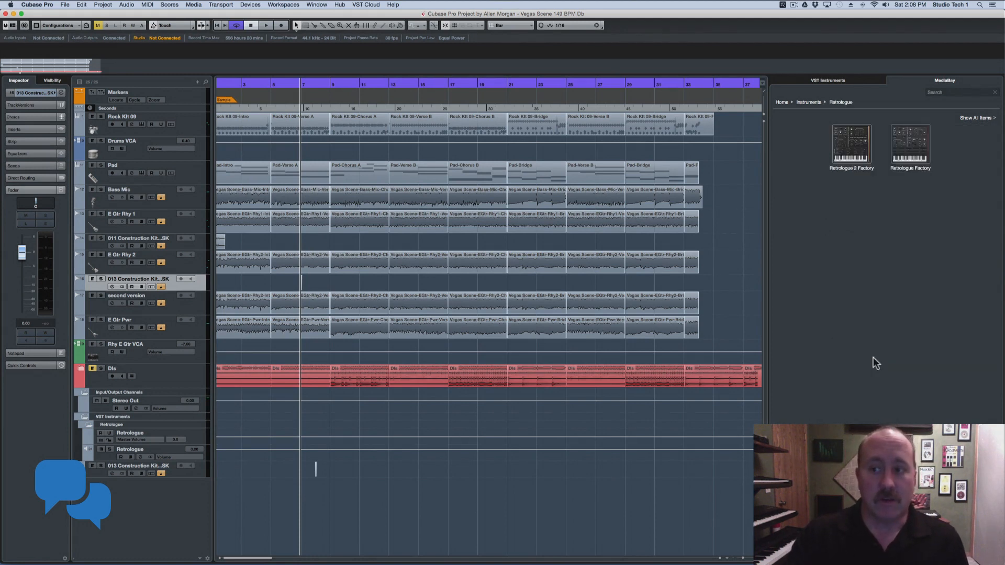
click(851, 169)
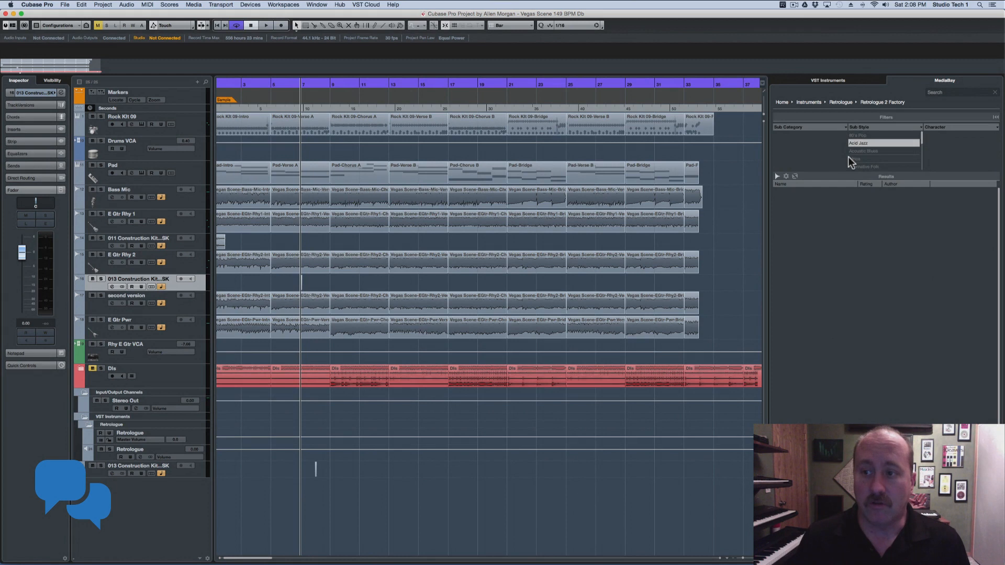
click(788, 104)
click(782, 102)
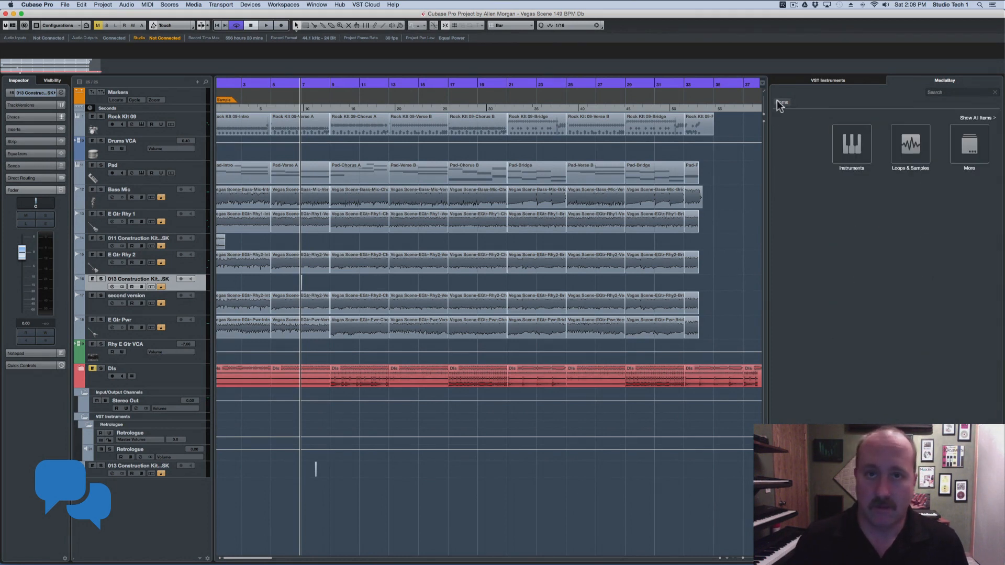
click(804, 80)
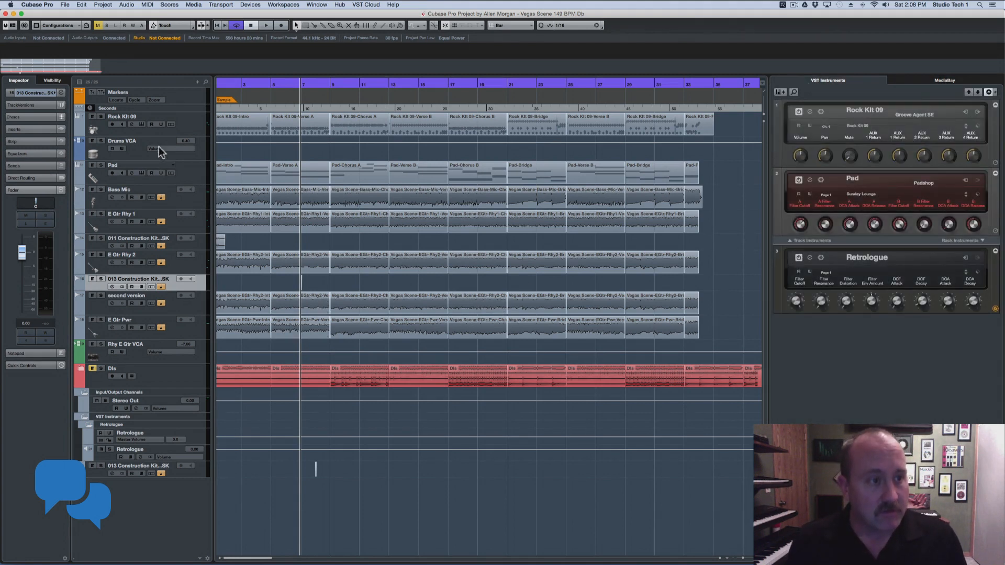
- Try out adding an audio track from Rock Kit 09, naming it Neew track and viewing its output routing choices, and cancel the dialog
click(193, 129)
right_click(193, 128)
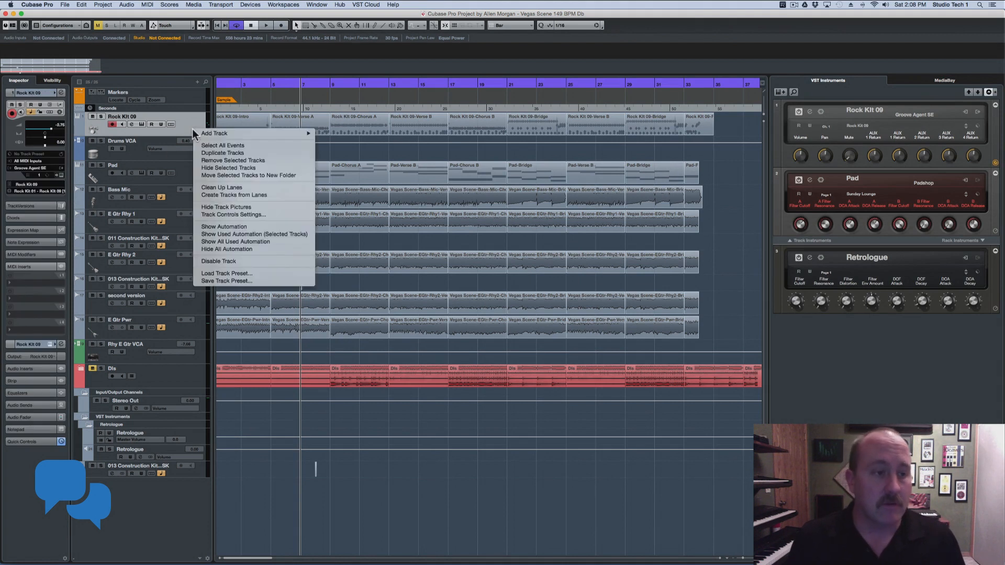
mouse_move(293, 134)
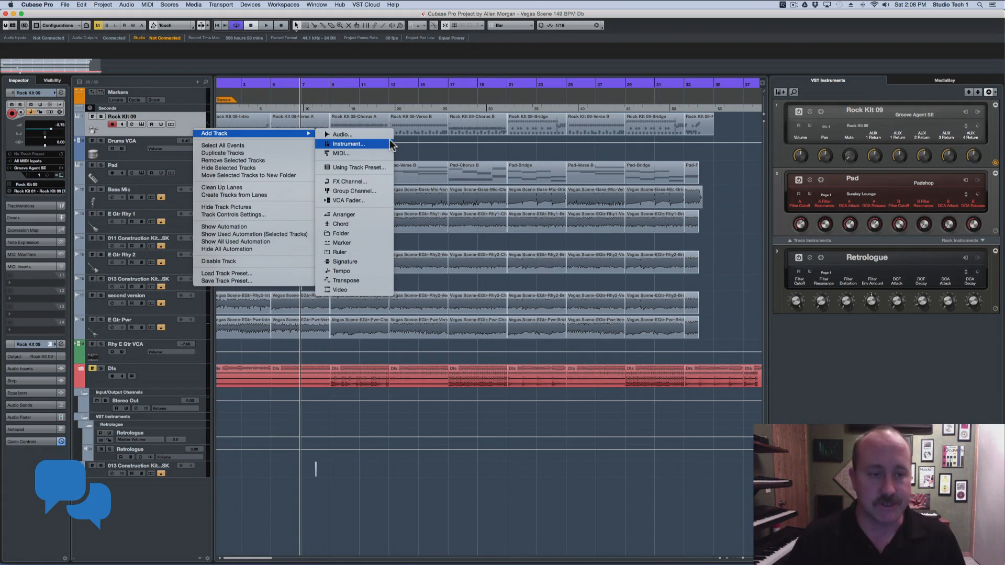
click(379, 137)
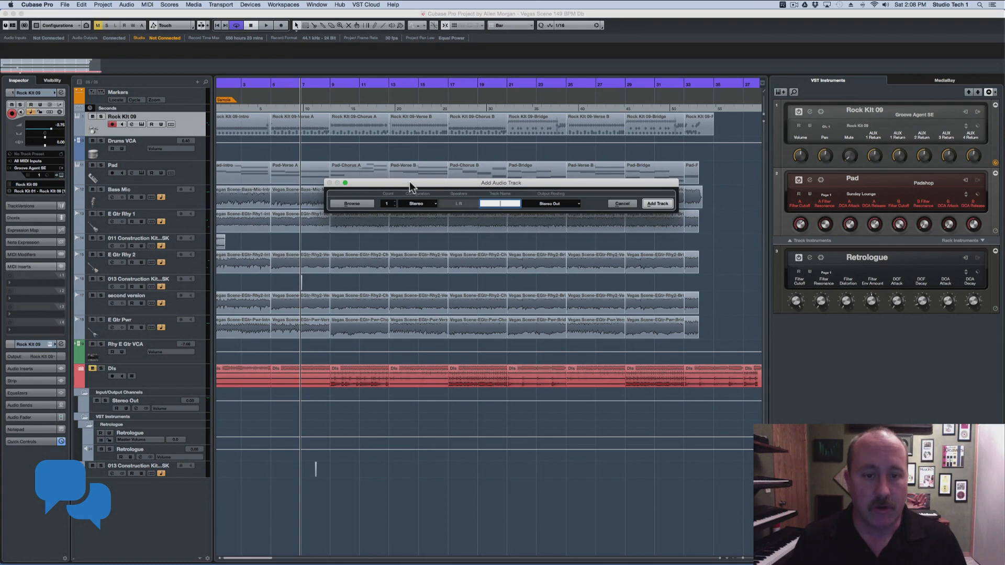
drag(409, 181, 362, 163)
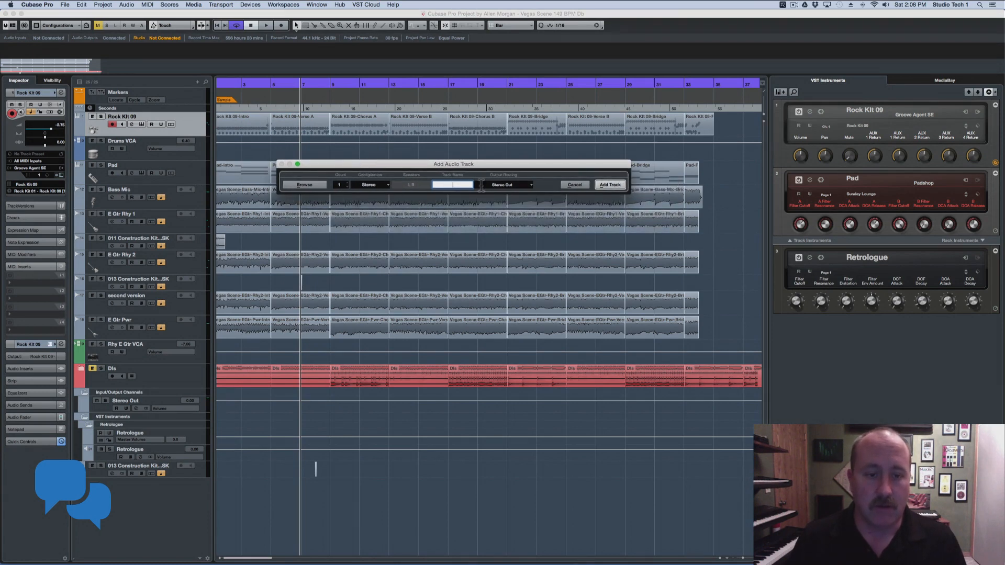
text(Neew track)
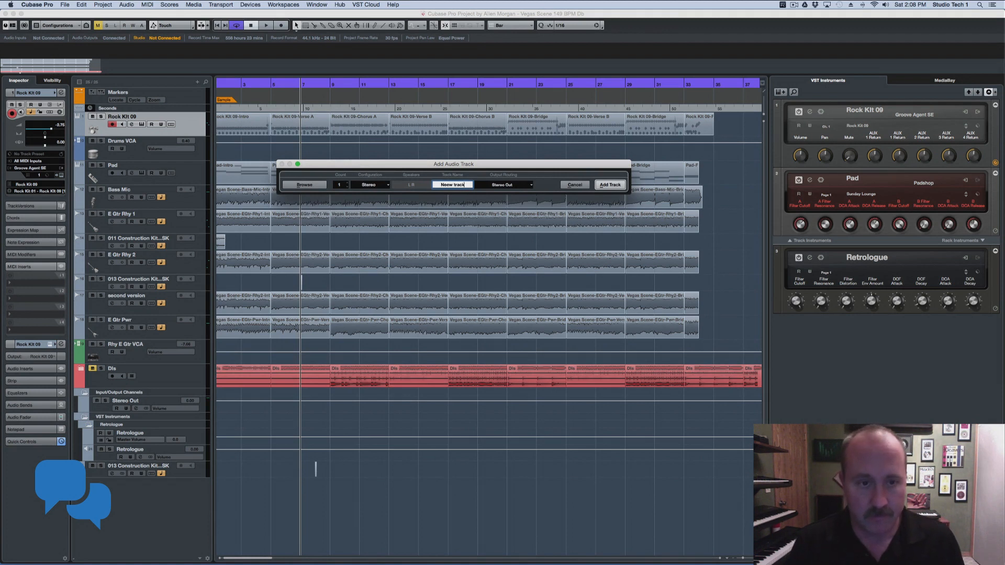
click(511, 185)
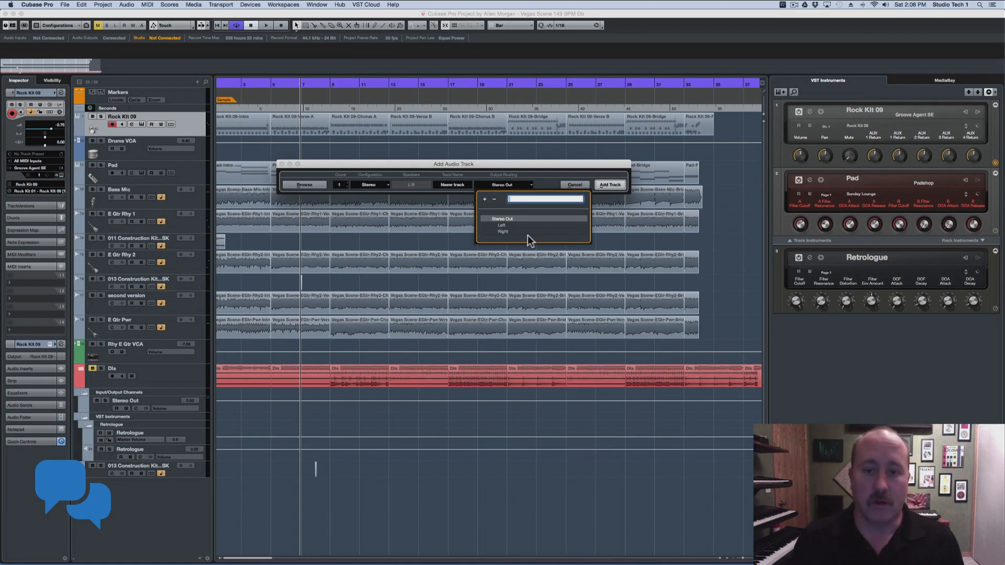
click(555, 180)
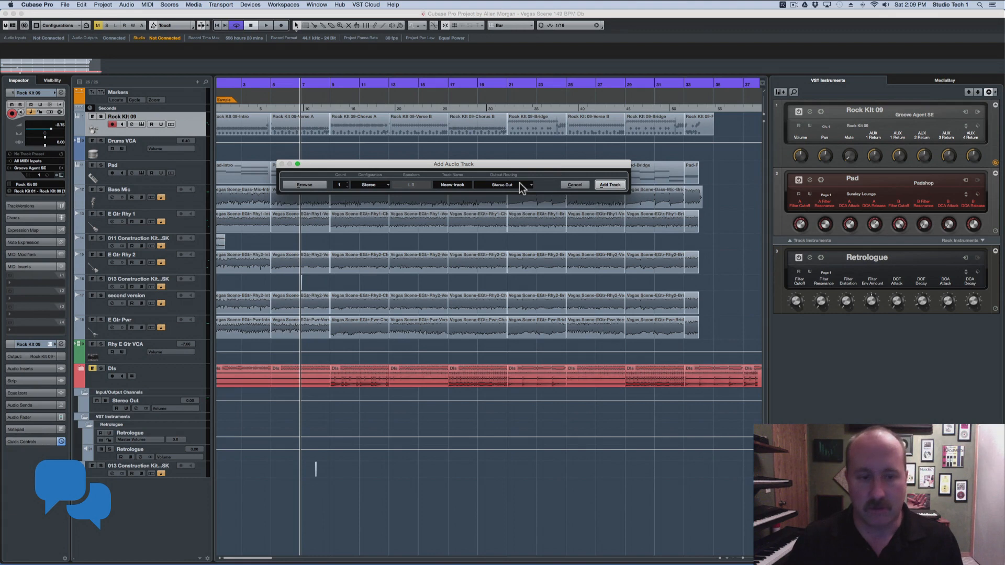
click(574, 184)
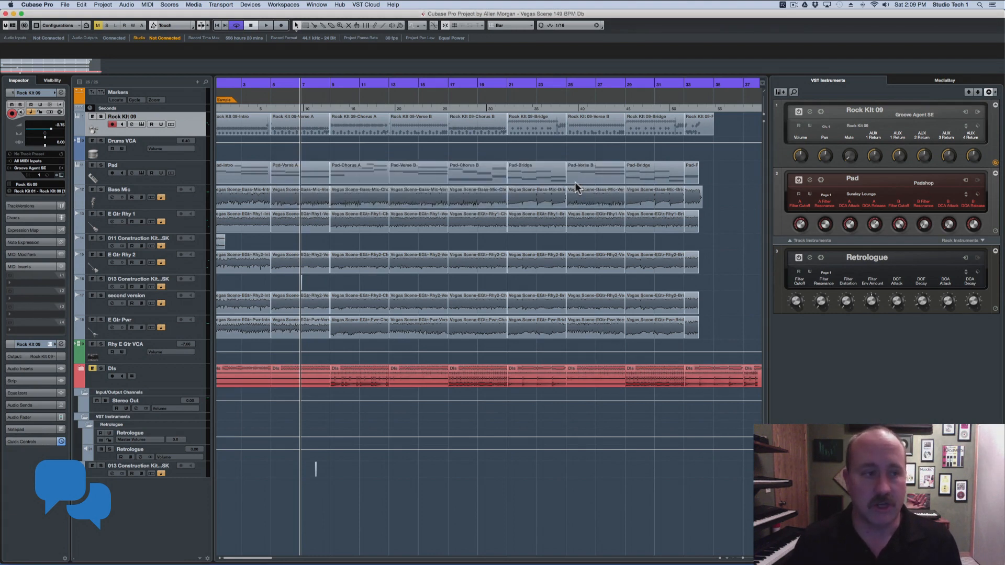
- Examine the Add Instrument Track dialog and its instrument choice from the Pad track, and cancel it
right_click(190, 169)
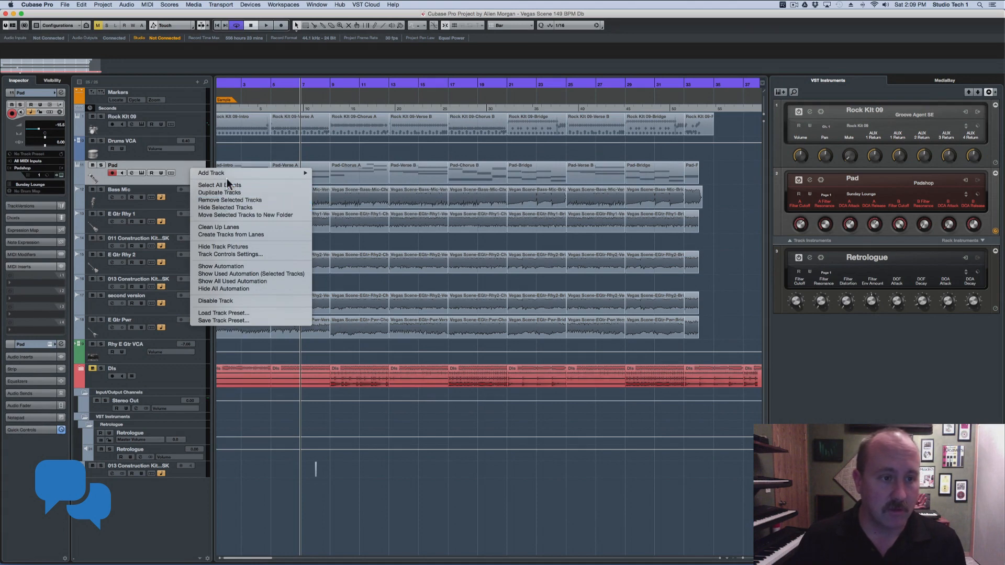
mouse_move(271, 172)
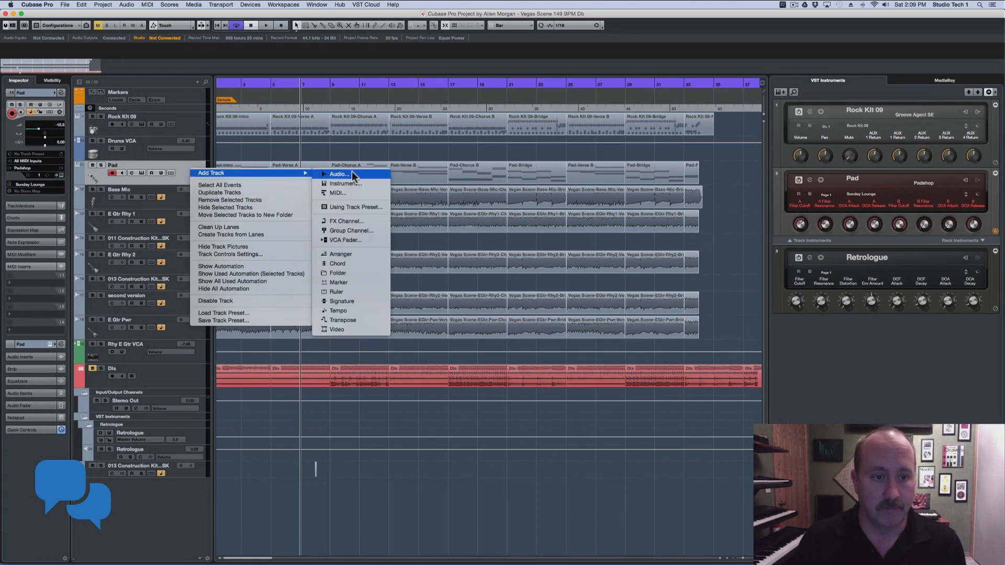
click(344, 179)
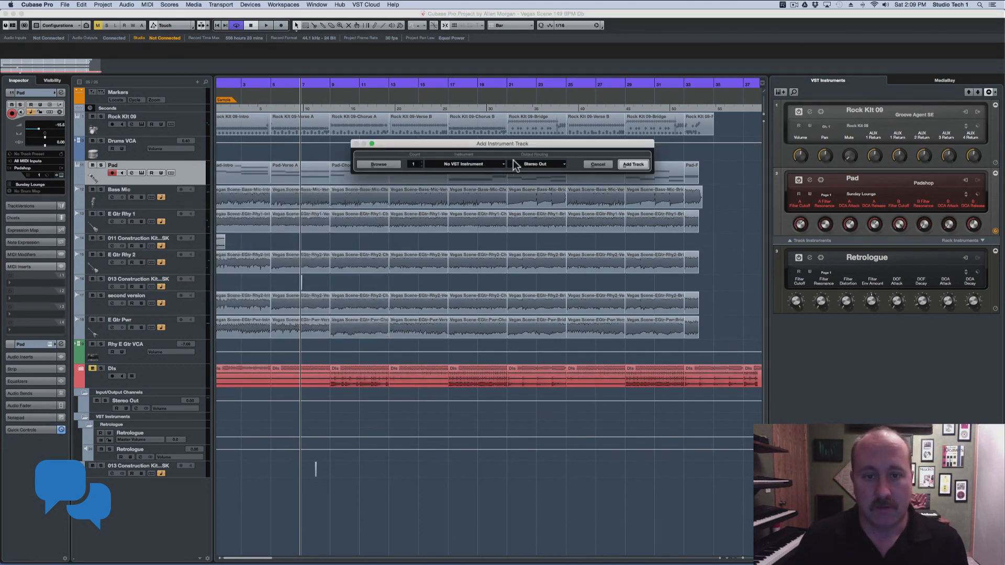
click(495, 166)
click(489, 151)
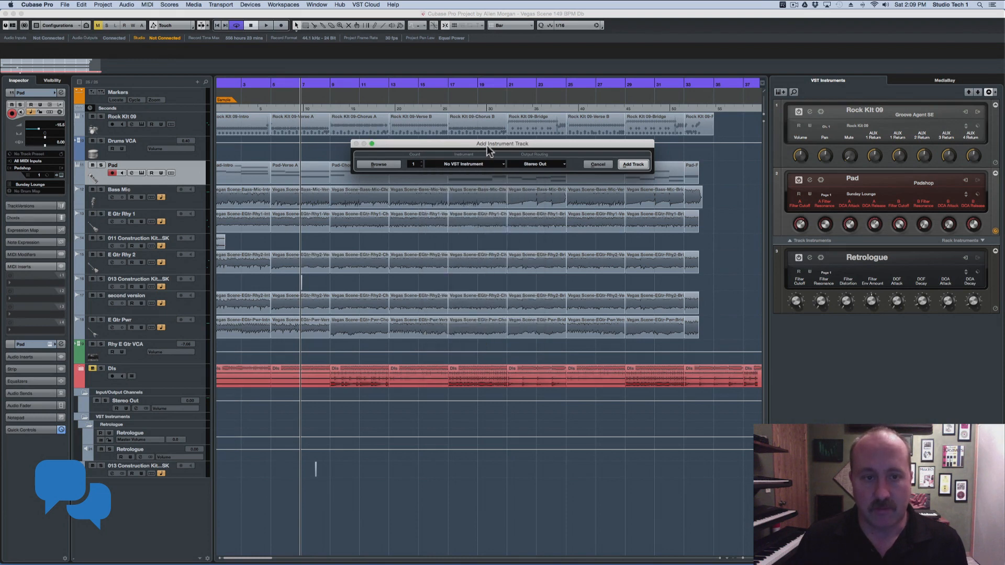
click(599, 164)
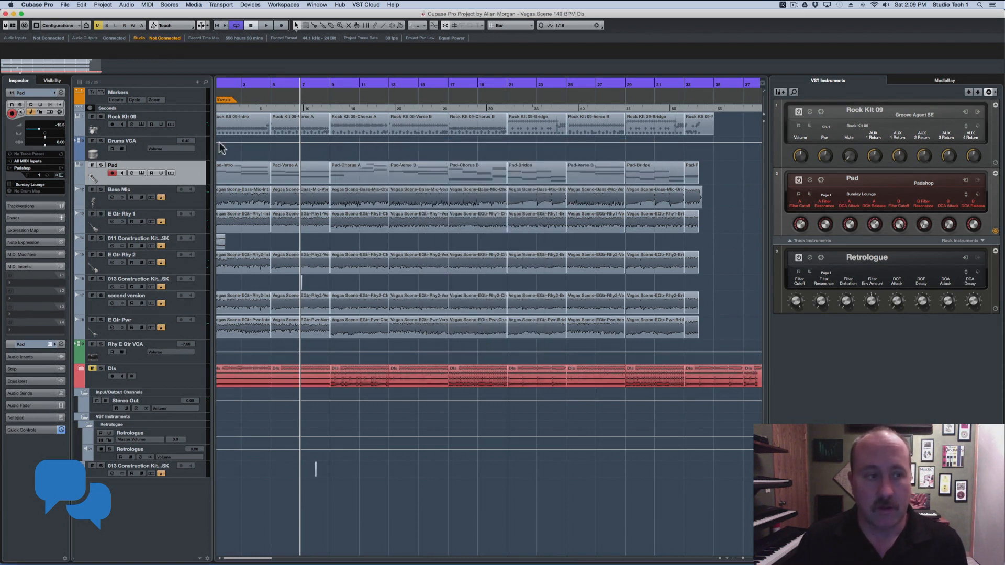
- Examine the Add FX Channel Track dialog's output routing and folder choices from the Pad track, and cancel it
right_click(194, 170)
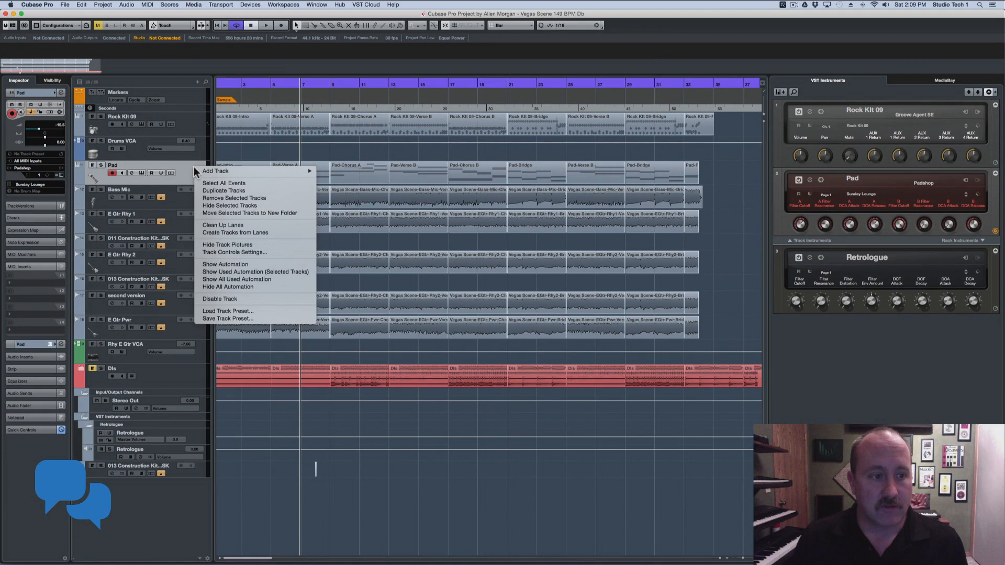
mouse_move(193, 171)
click(357, 218)
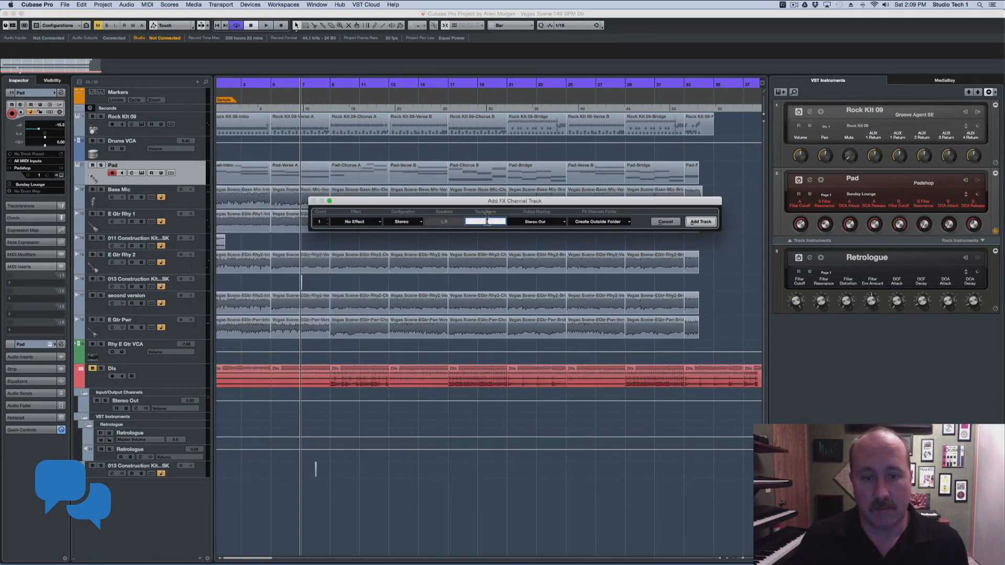
click(542, 222)
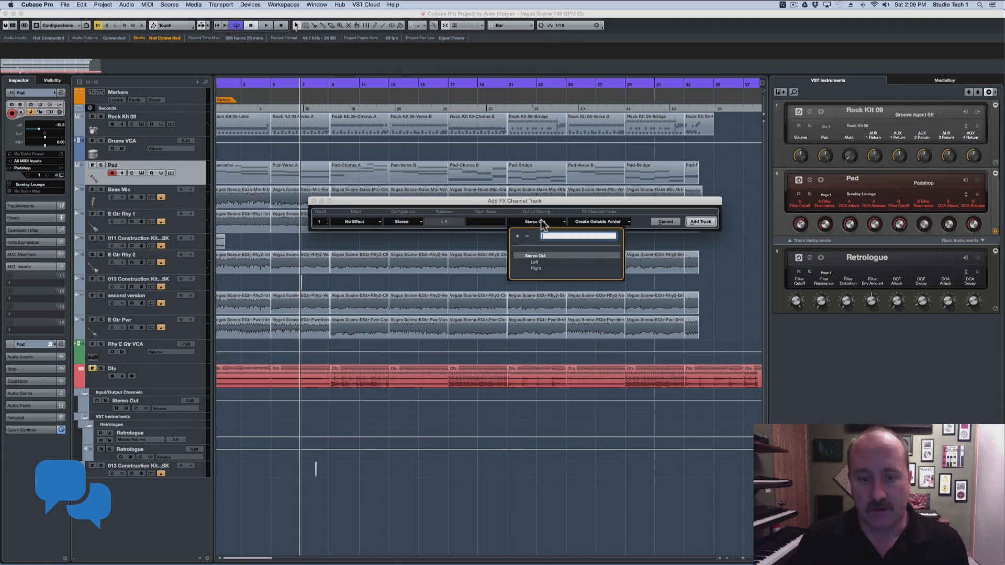
click(591, 222)
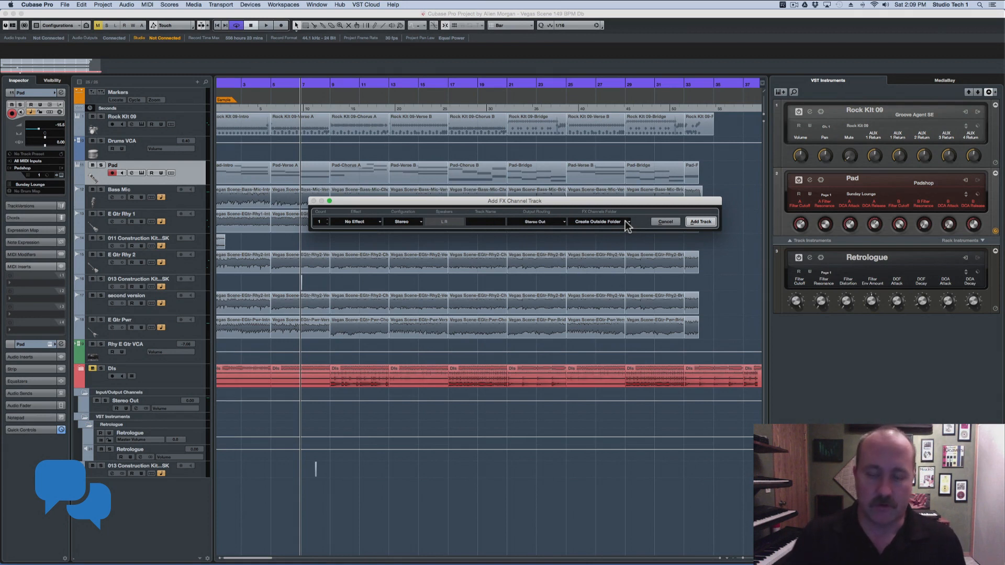
click(662, 222)
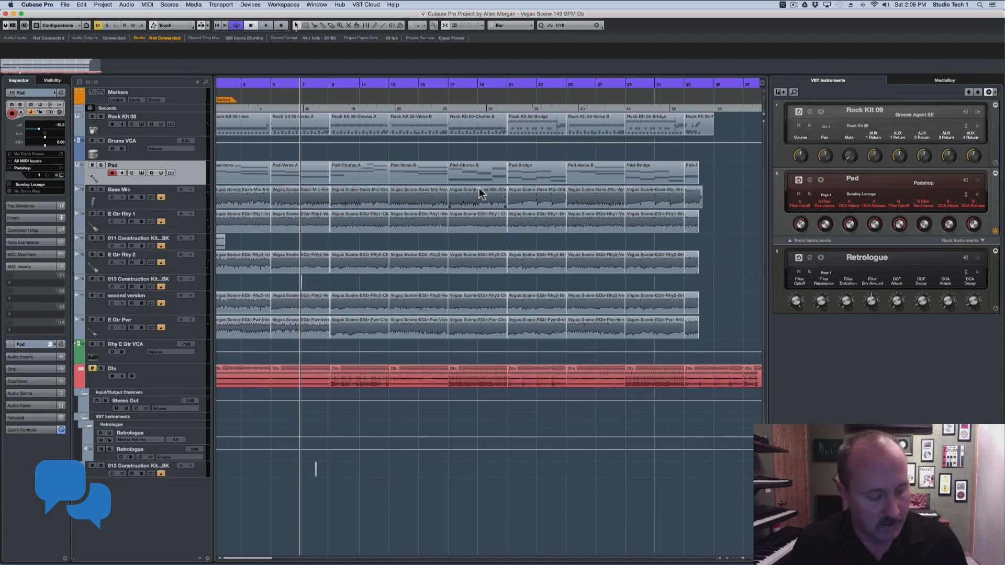
- View the closing fill events around bar 33 up close, selecting those on Pad, Rock Kit 09 and Bass Mic
click(639, 84)
drag(628, 84, 635, 105)
scroll(568, 134, right, 10)
click(559, 172)
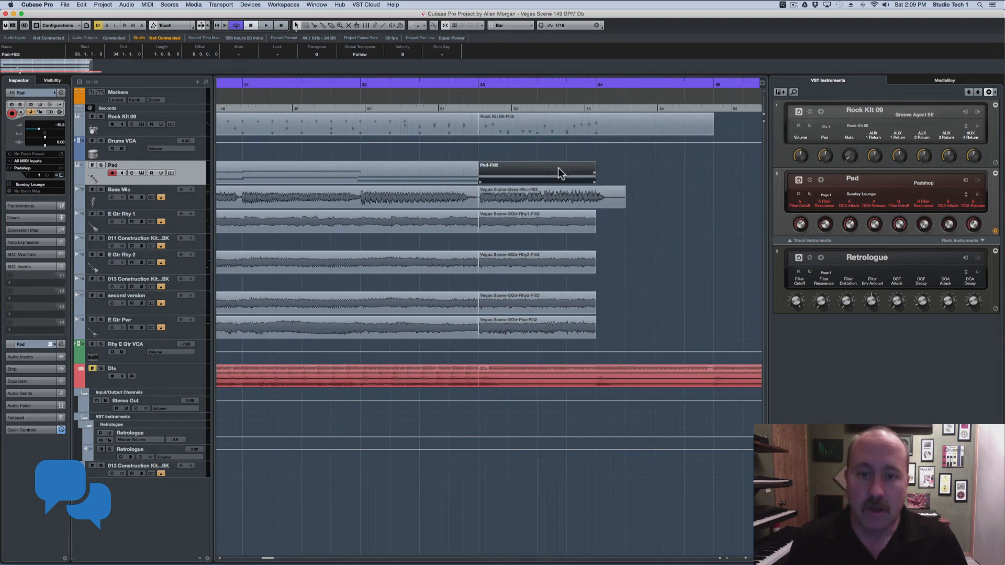
scroll(581, 175, right, 5)
scroll(572, 175, left, 4)
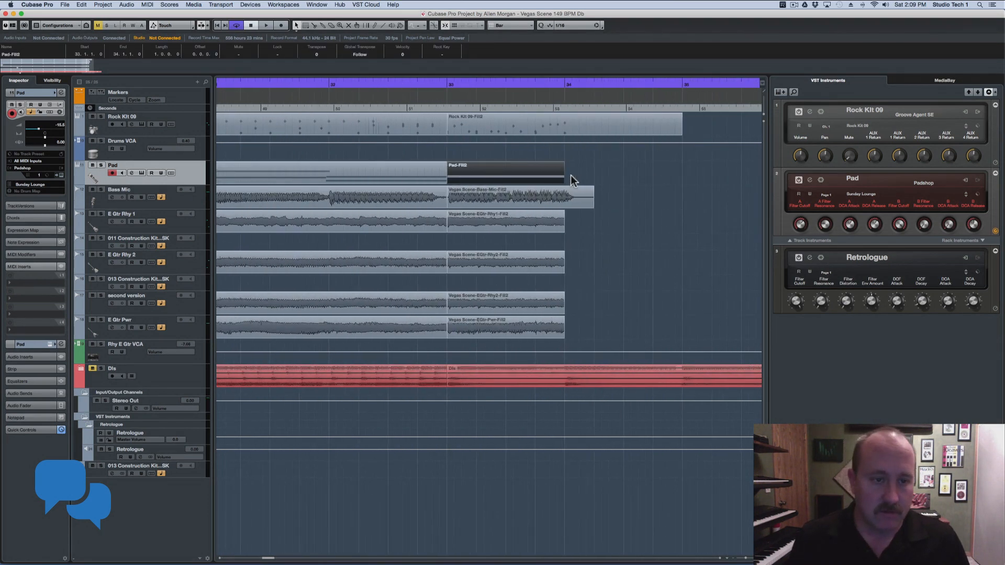
click(504, 195)
click(567, 129)
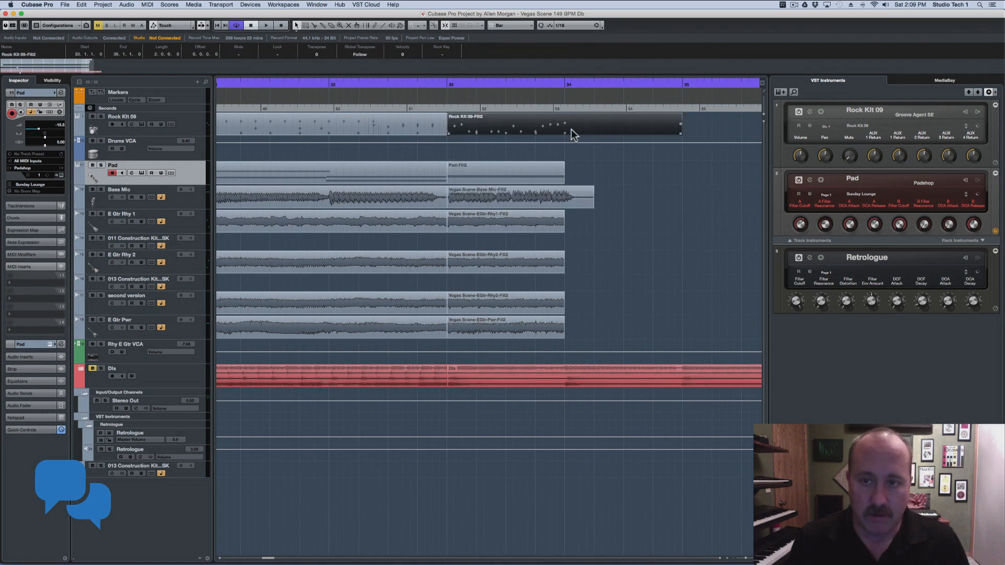
click(554, 193)
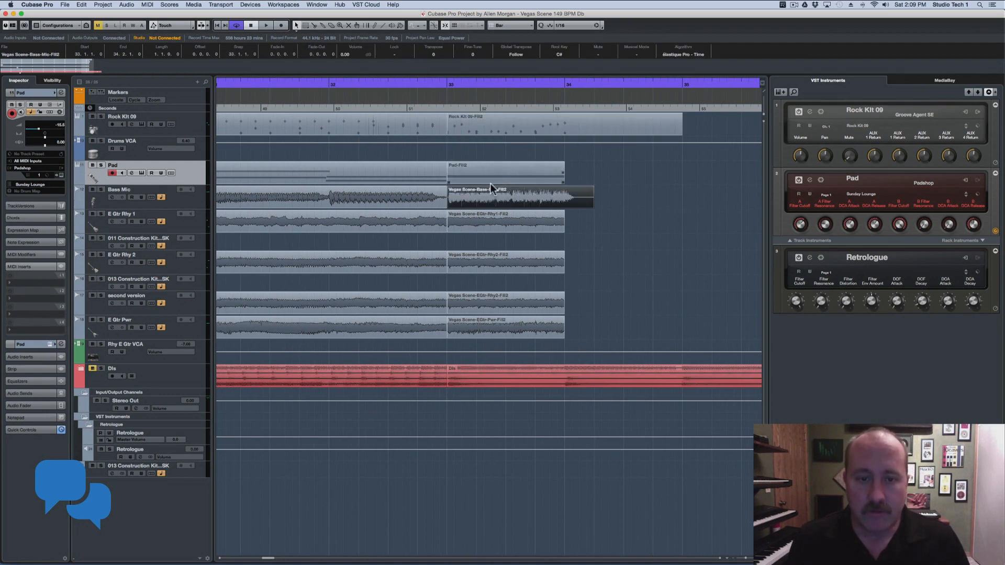
- Try the fade and length handles on E Gtr Rhy 1's closing fill event and raise its volume to 2.81
click(518, 224)
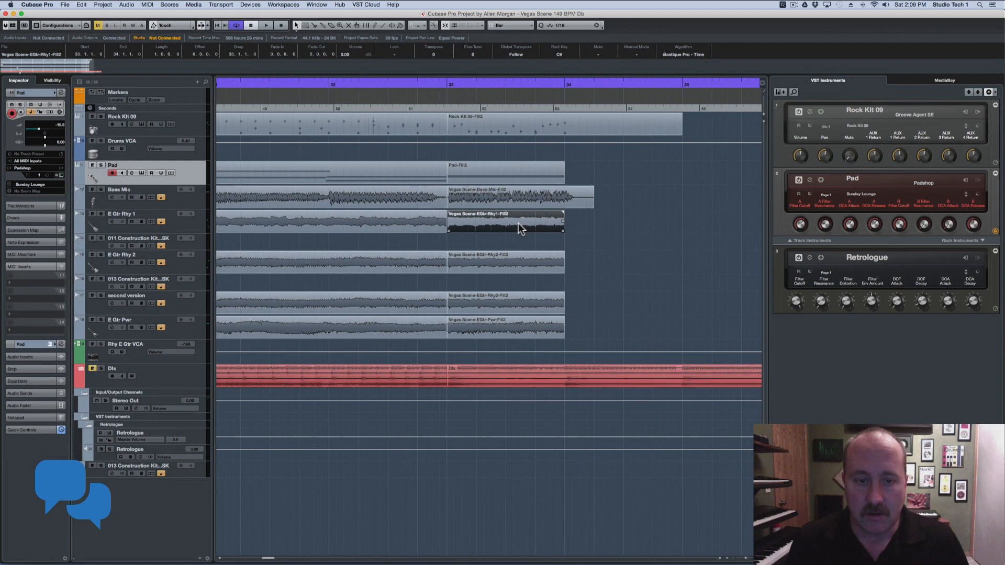
mouse_move(562, 212)
mouse_down()
mouse_move(517, 213)
mouse_move(564, 212)
mouse_up()
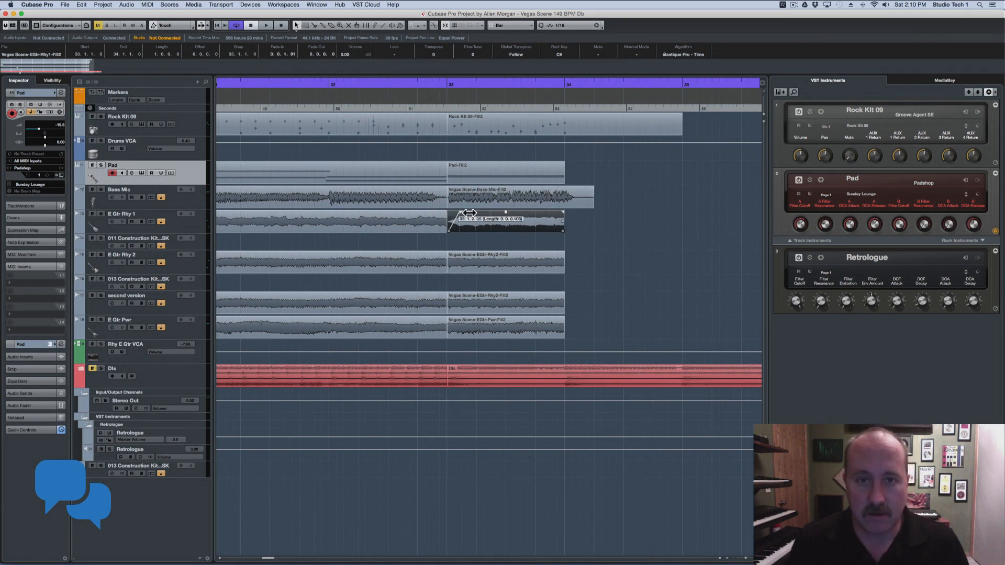
mouse_move(503, 211)
mouse_down()
mouse_move(503, 225)
mouse_move(504, 206)
mouse_up()
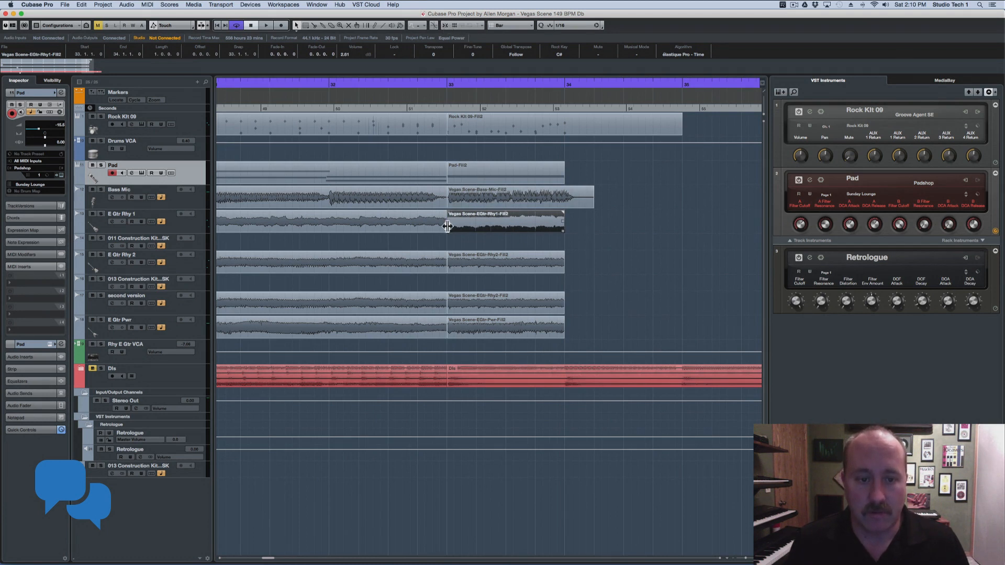
mouse_move(448, 229)
mouse_down()
mouse_move(483, 229)
mouse_move(444, 230)
mouse_up()
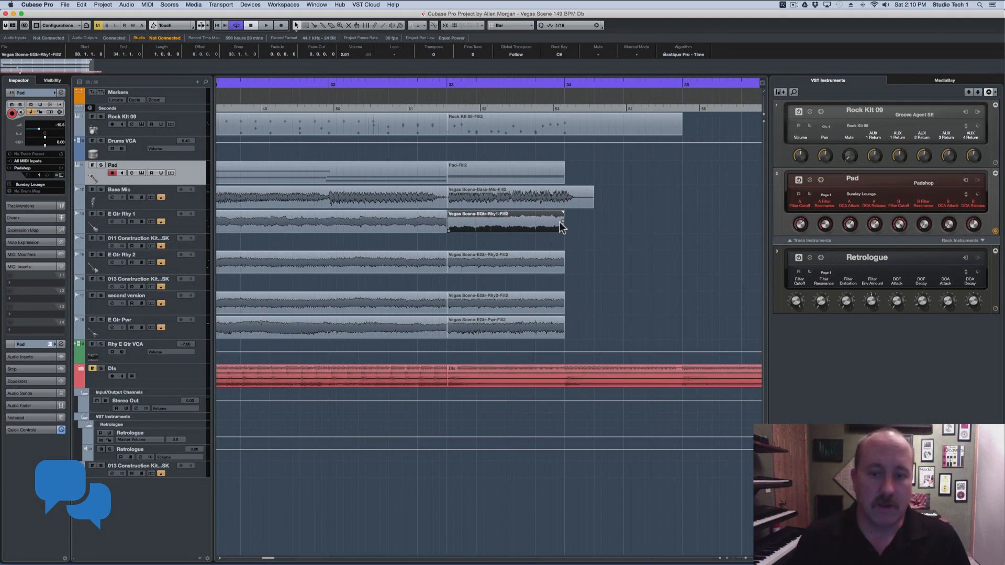
- Copy E Gtr Rhy 1's closing fill event to bar 34, and try pasting another copy near bar 36, deleting that one
drag(565, 228, 624, 221)
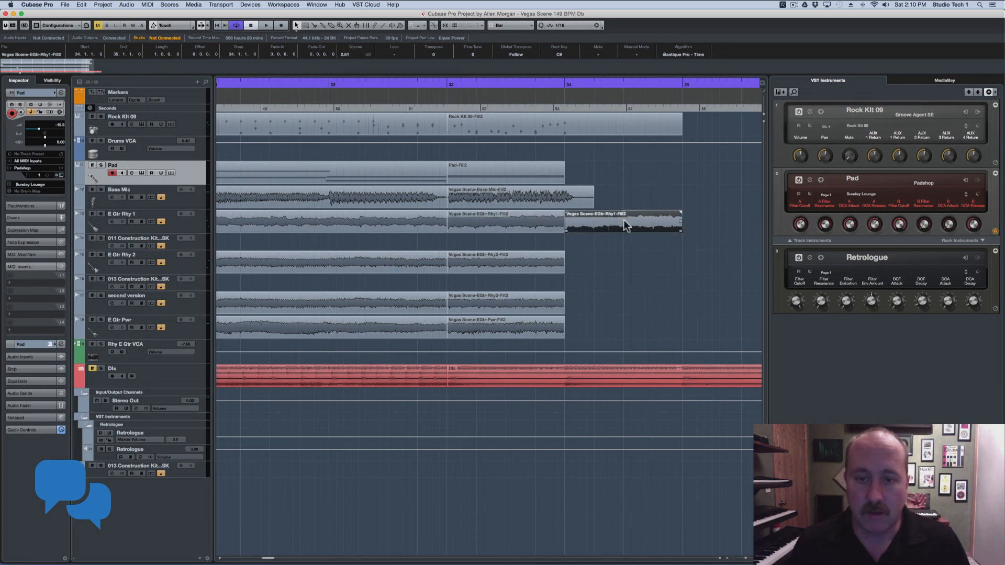
drag(556, 85, 551, 37)
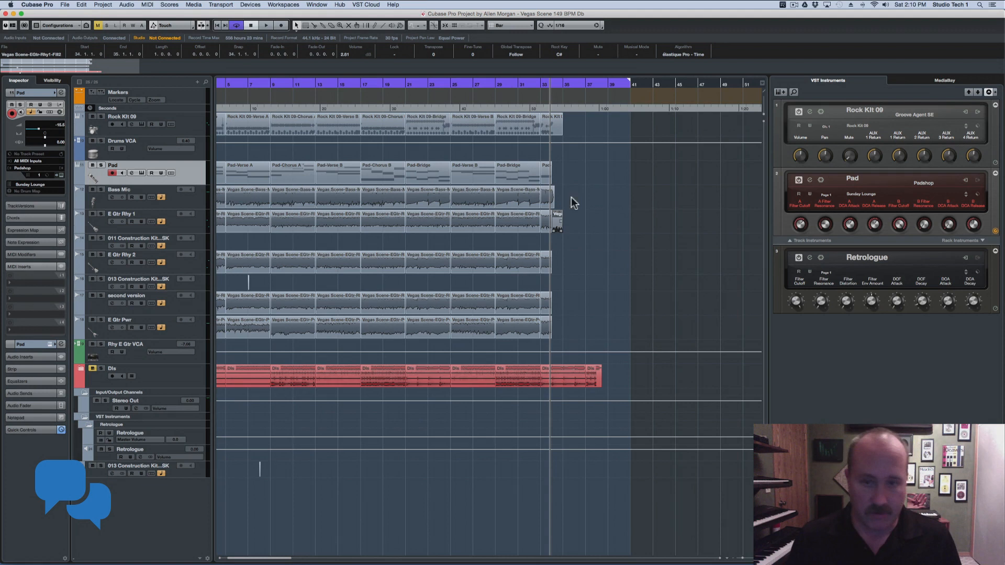
click(574, 108)
key(super+l)
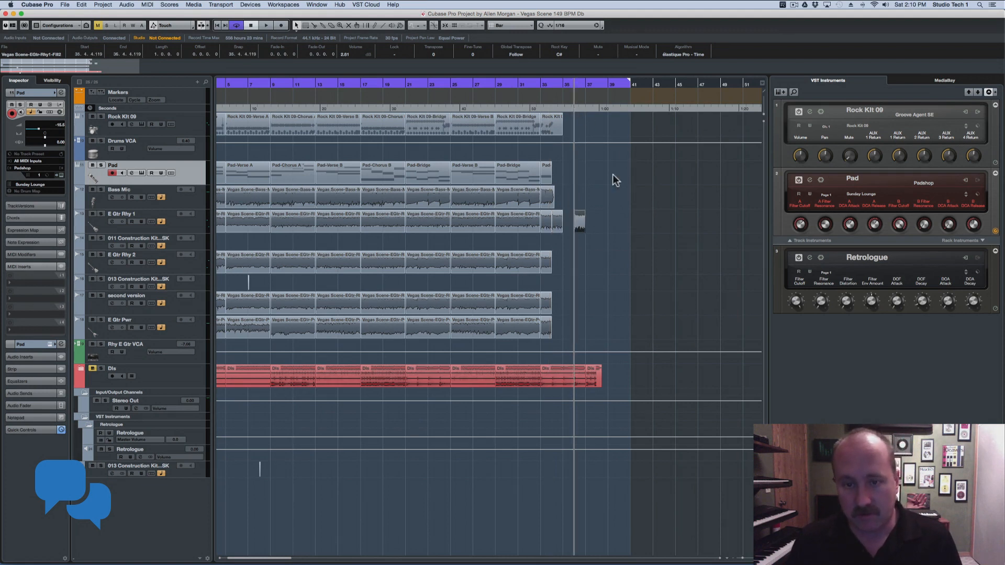
key(Delete)
- Duplicate the E Gtr Rhy 1 fill event at bar 34 four times in a row up to bar 38
click(556, 220)
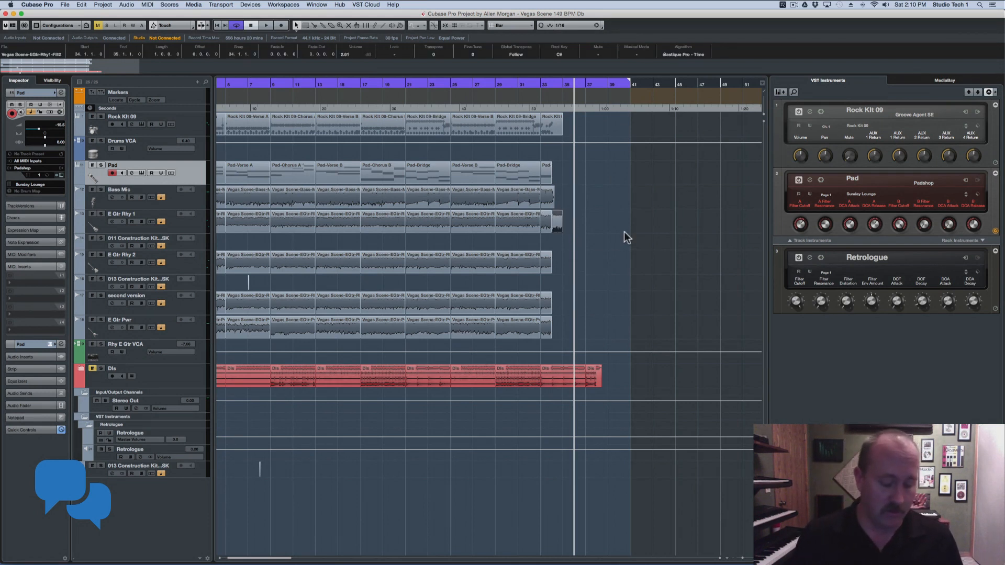
key(super+d)
key(super+d)
key(super+d)
key(super+d)
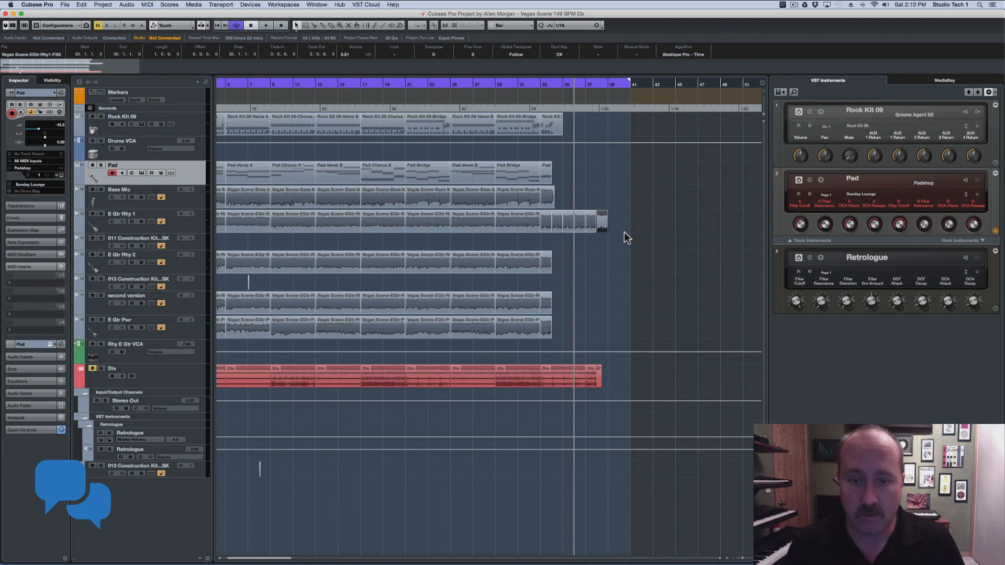
- Undo the E Gtr Rhy 1 duplications and delete the leftover copy
key(super+z)
key(super+z)
key(super+z)
key(super+z)
key(super+z)
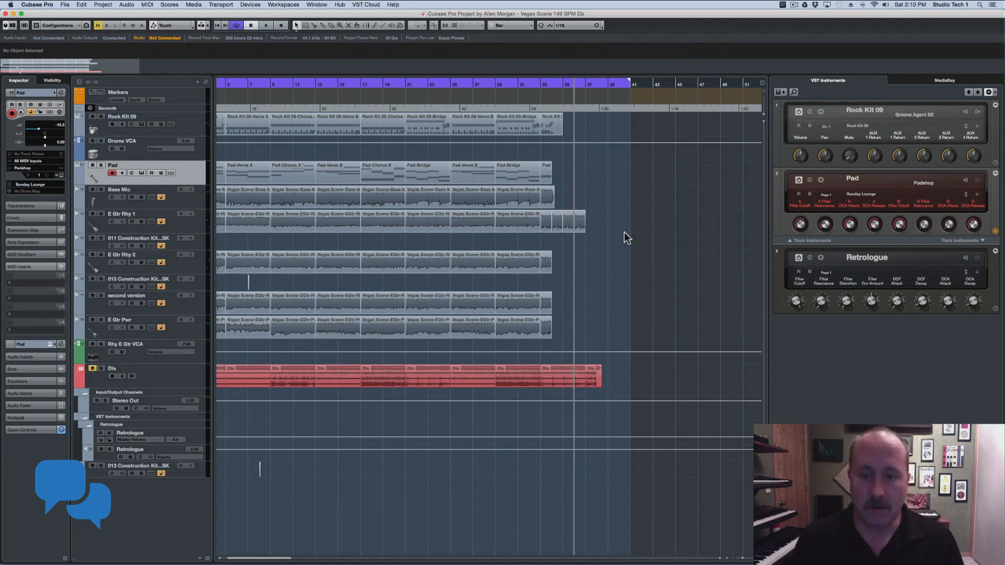
click(579, 213)
key(Delete)
- Repeat the last fill events back to back on E Gtr Rhy 1 up to bar 48 and on Pad up to bar 49
click(561, 215)
drag(561, 215, 698, 236)
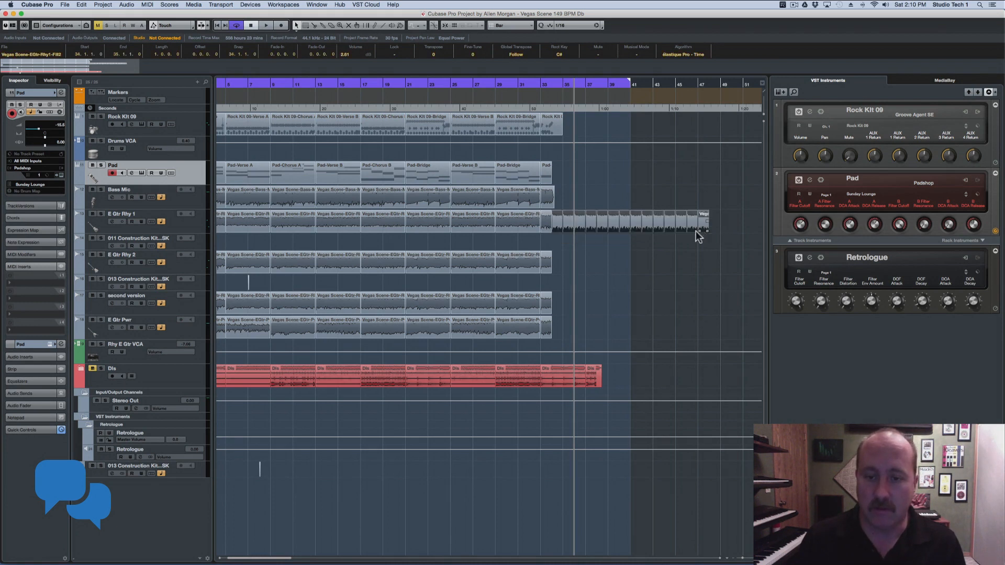
click(546, 174)
drag(551, 180, 720, 187)
- Repeat the last fill events on E Gtr Rhy 2 up to bar 43 and on Rock Kit 09 up to bar 47, and clear the selection
click(580, 259)
drag(542, 262, 631, 283)
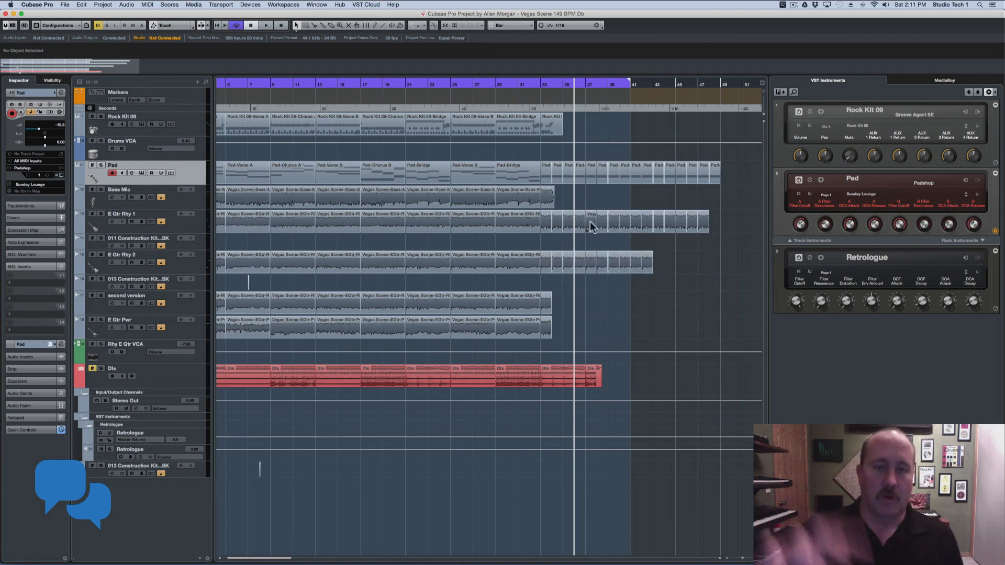
click(547, 128)
drag(564, 128, 688, 131)
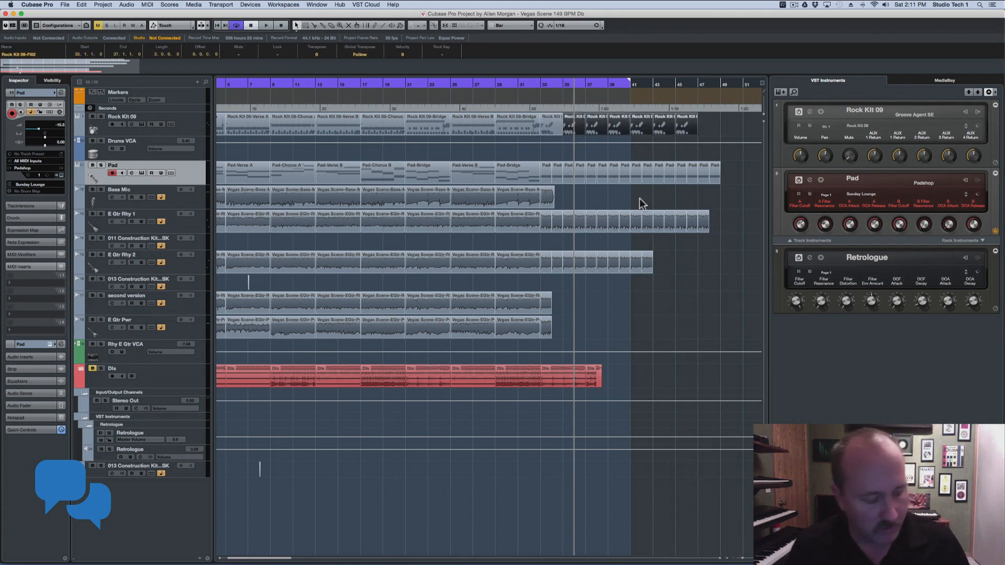
click(335, 238)
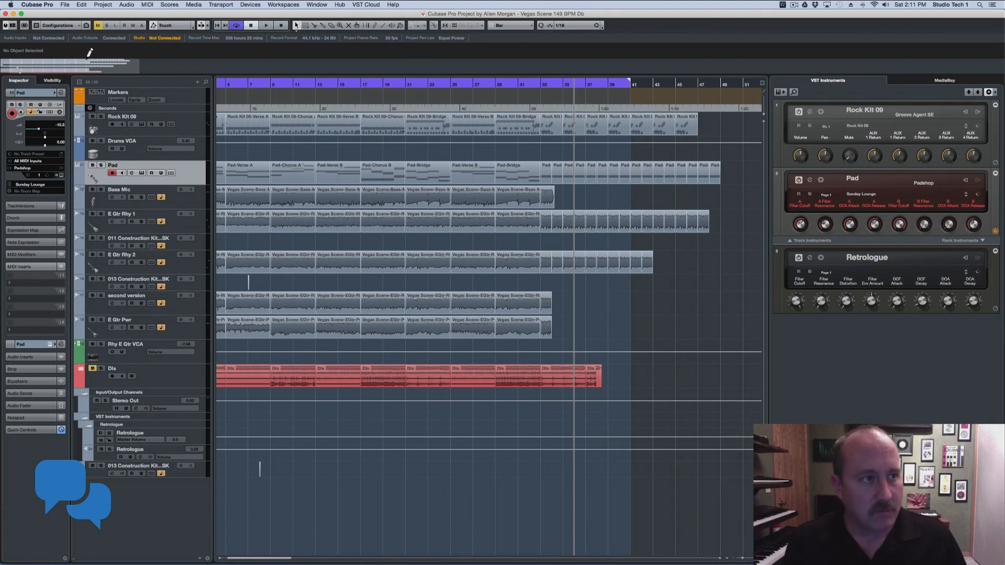
- Open the Export Audio Mixdown dialog and its Naming Scheme settings
click(64, 6)
mouse_move(78, 121)
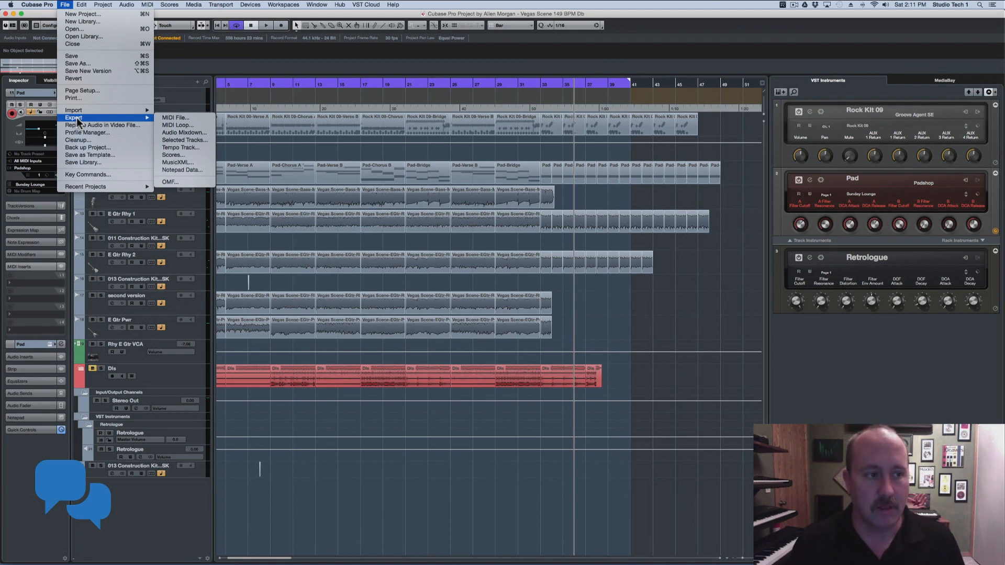
click(177, 132)
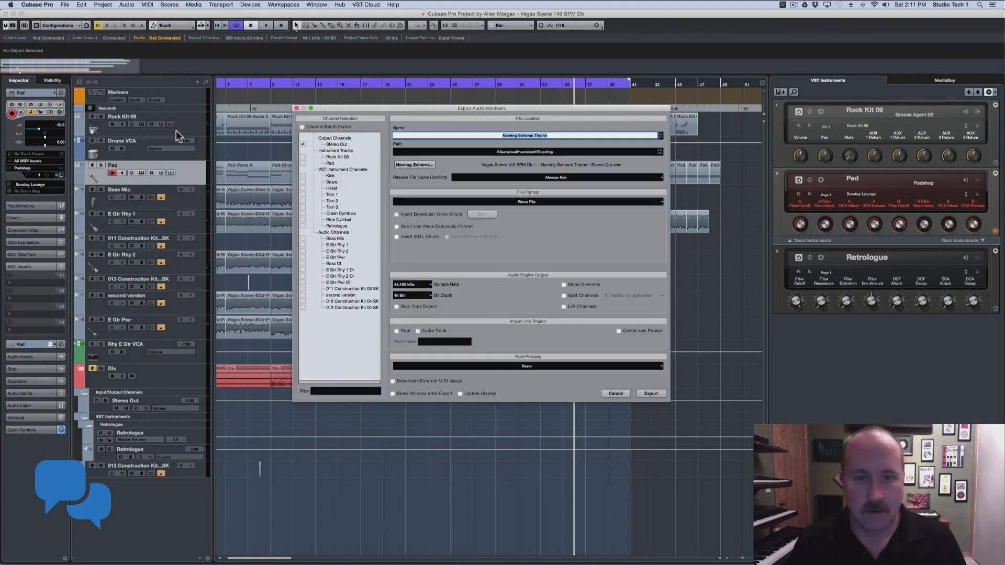
click(555, 243)
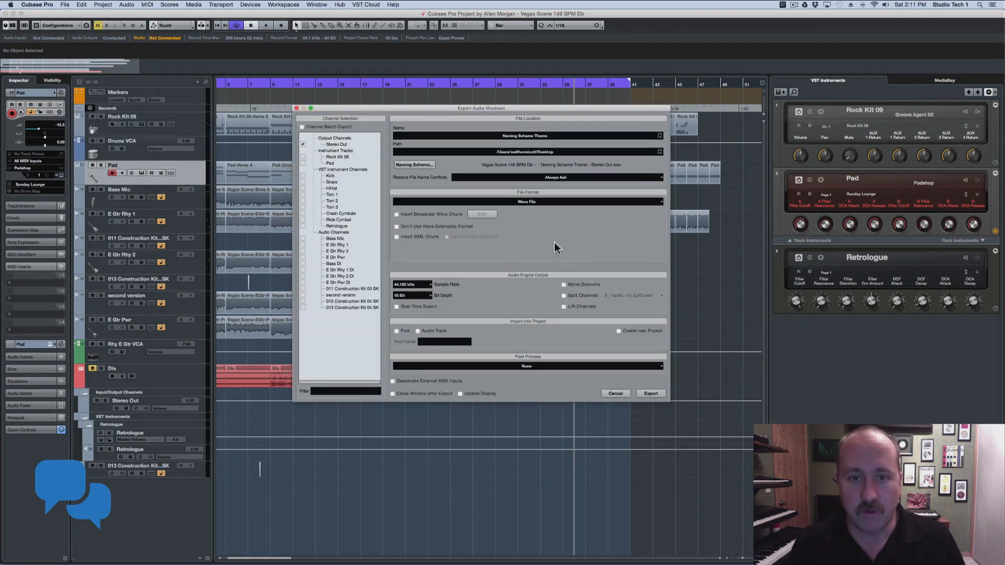
click(410, 166)
drag(517, 113, 565, 150)
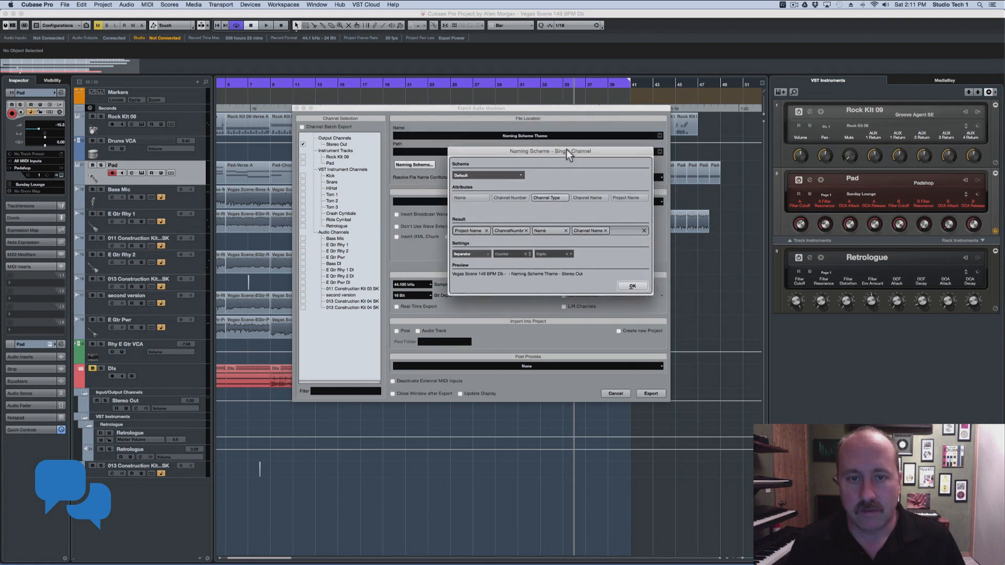
- Remove all attributes from the single-channel naming scheme's result
click(485, 231)
click(527, 231)
click(526, 230)
click(486, 231)
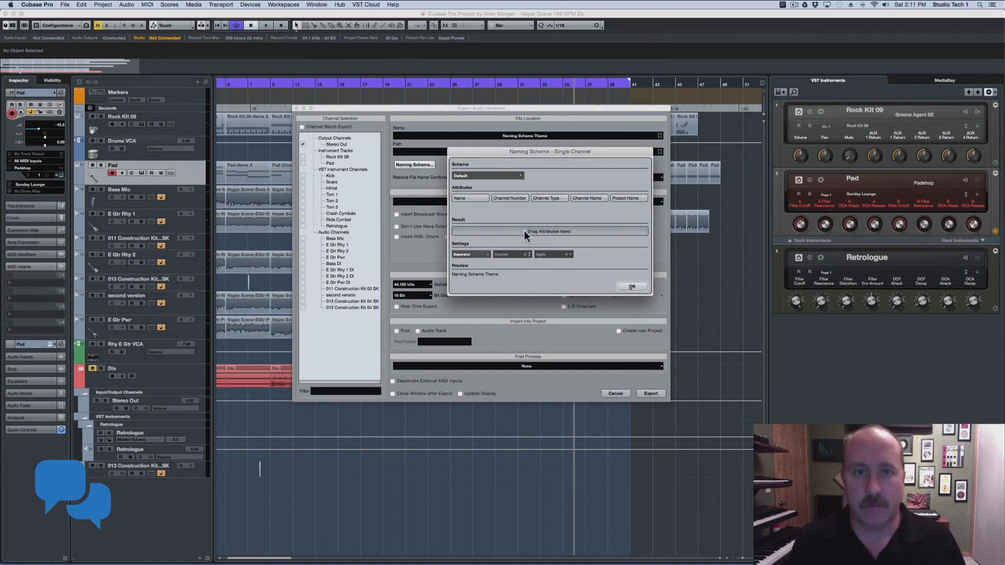
- Build the naming scheme from Name, Channel Type, Channel Name and Project Name, accept it, and cancel the mixdown export
drag(471, 198, 470, 231)
drag(558, 198, 526, 231)
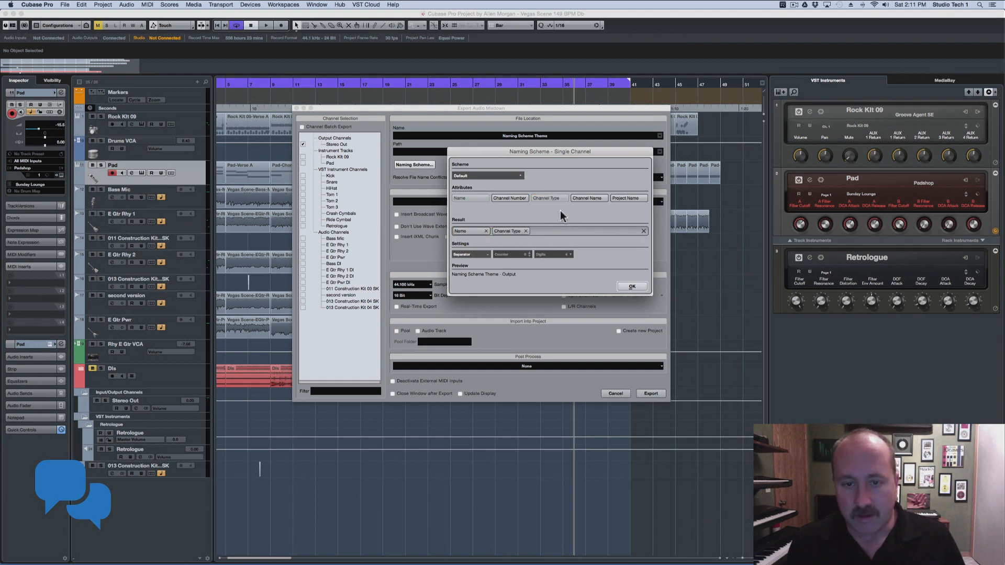
drag(578, 199, 548, 228)
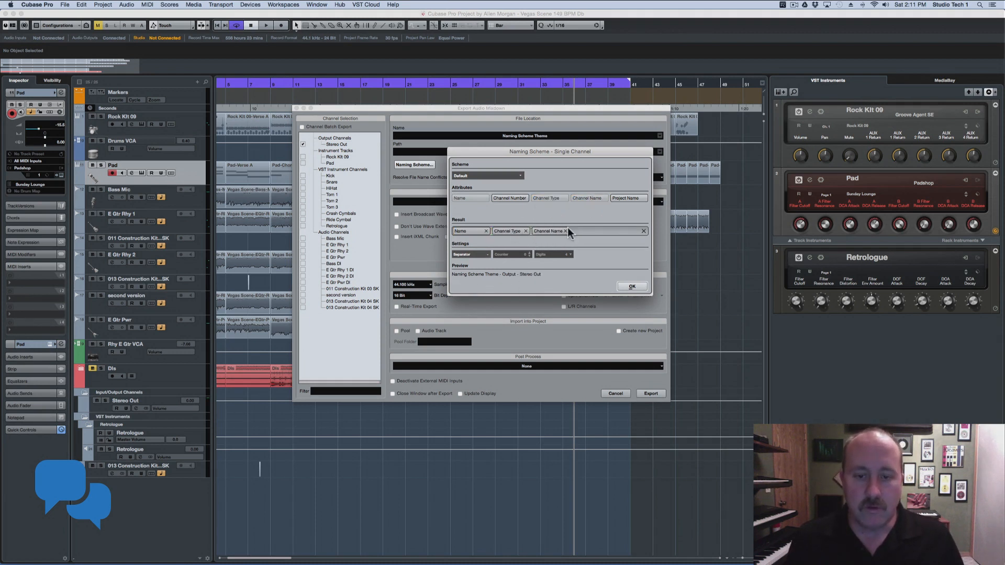
drag(621, 199, 573, 234)
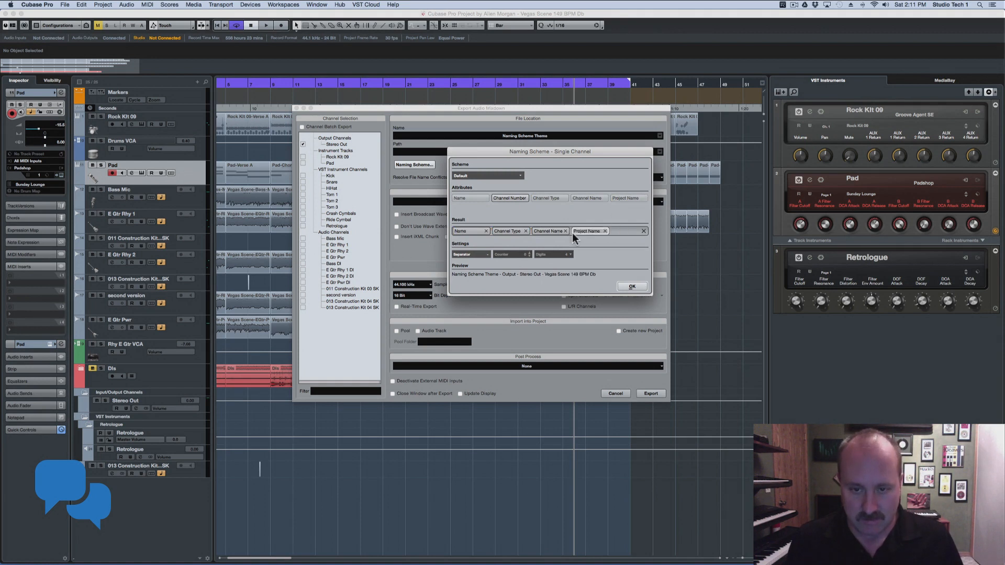
click(631, 287)
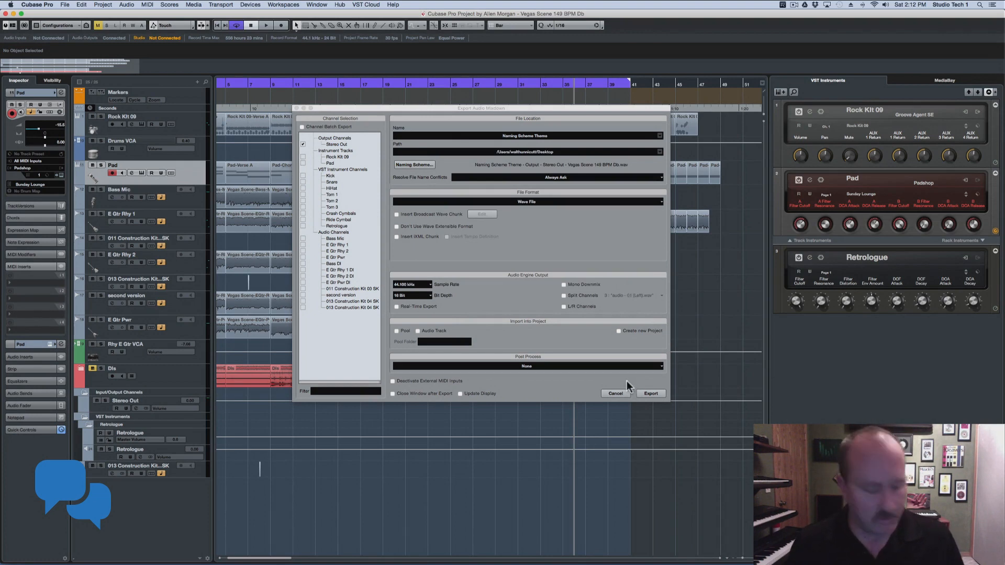
click(617, 393)
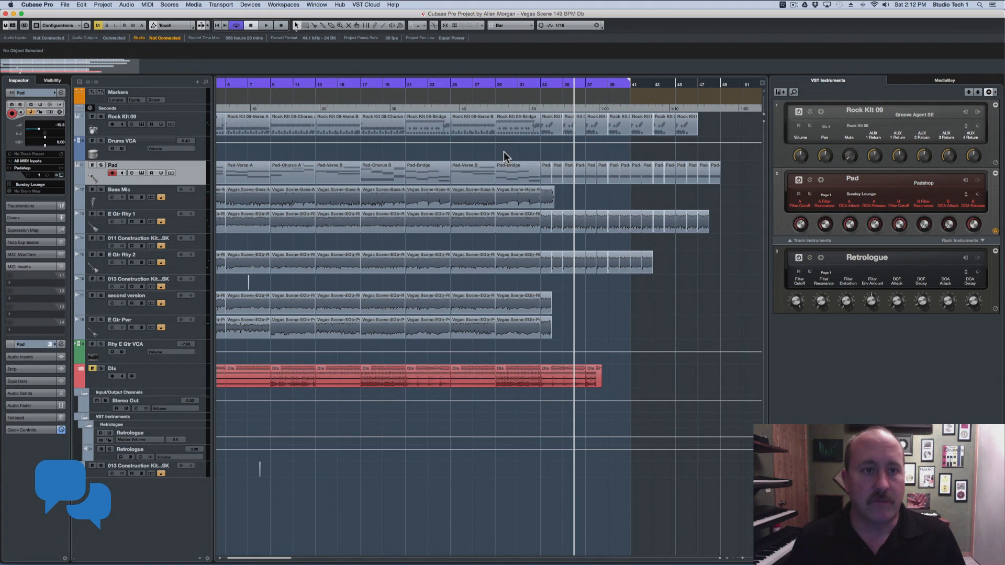
- View the VST Transit login window and close it
click(375, 7)
click(372, 17)
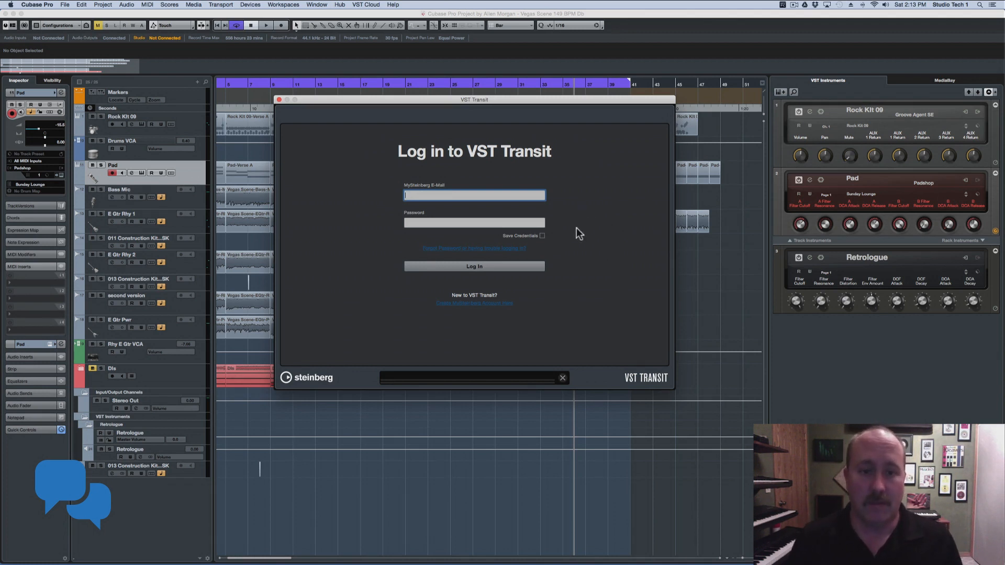
click(279, 99)
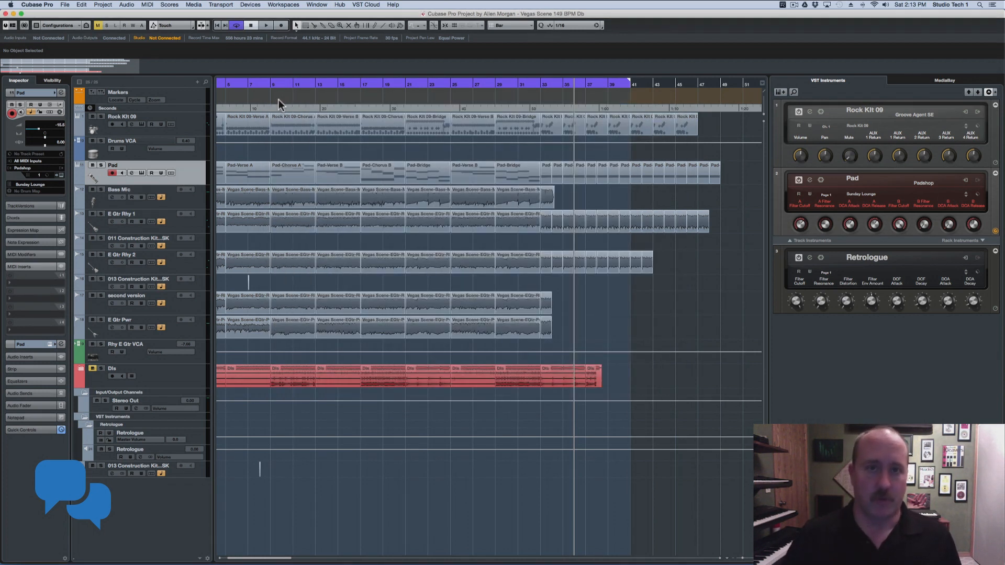